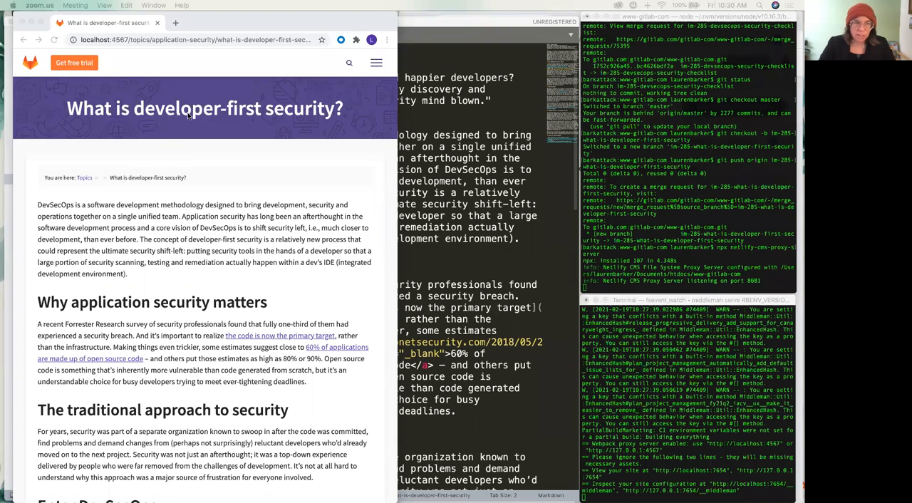
Review the "What is developer-first security?" page and its markdown source file in Sublime Text
scroll(189, 116, down, 1)
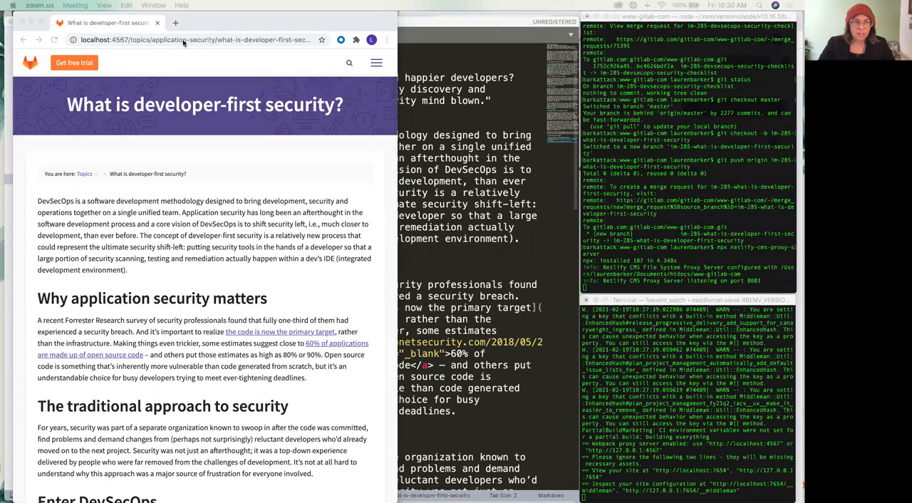
scroll(199, 225, down, 1)
scroll(499, 121, up, 1)
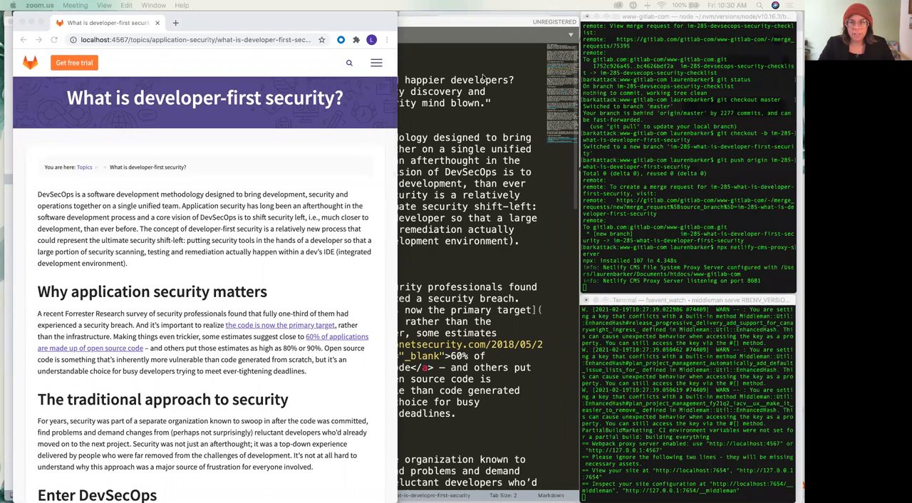
click(470, 63)
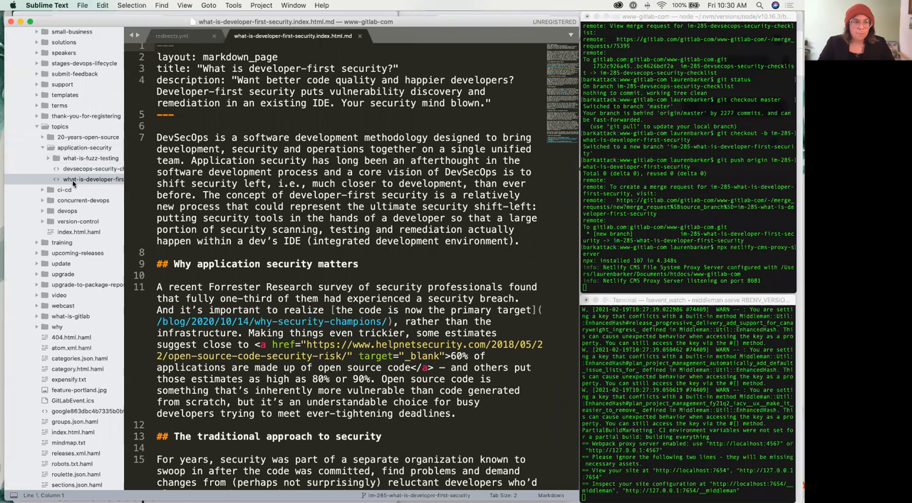
scroll(235, 159, up, 1)
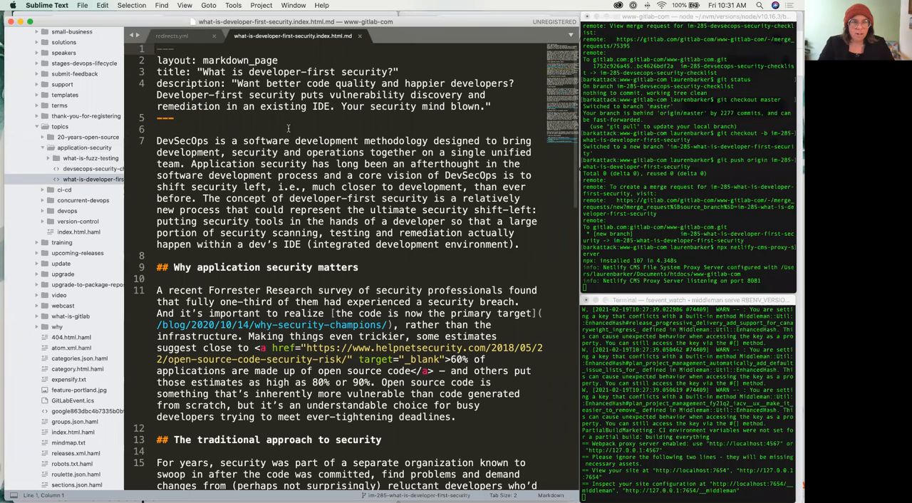
scroll(316, 104, down, 3)
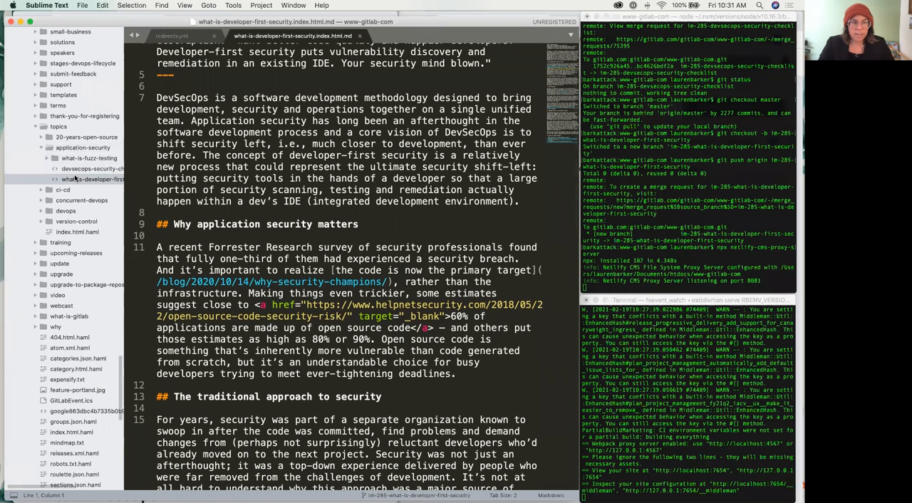
scroll(78, 174, right, 3)
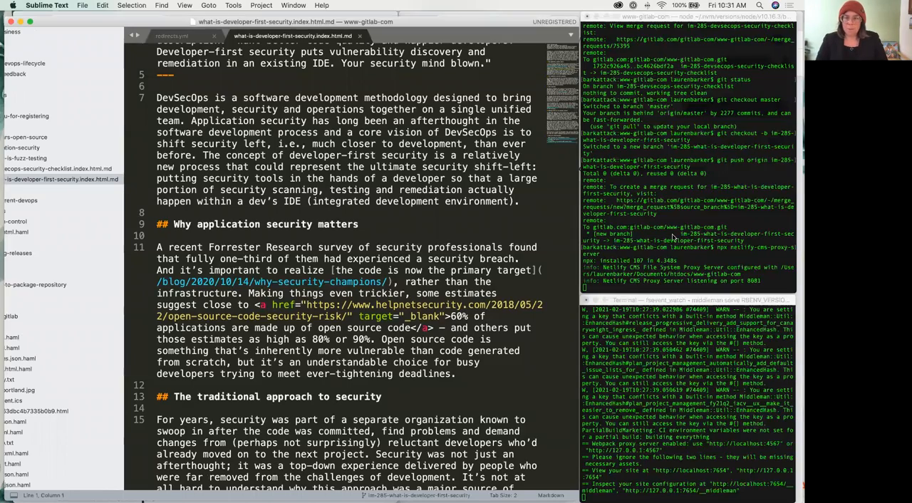
Switch to the content manager in Chrome and start a new Topic Child Pages entry
key(ctrl+Up)
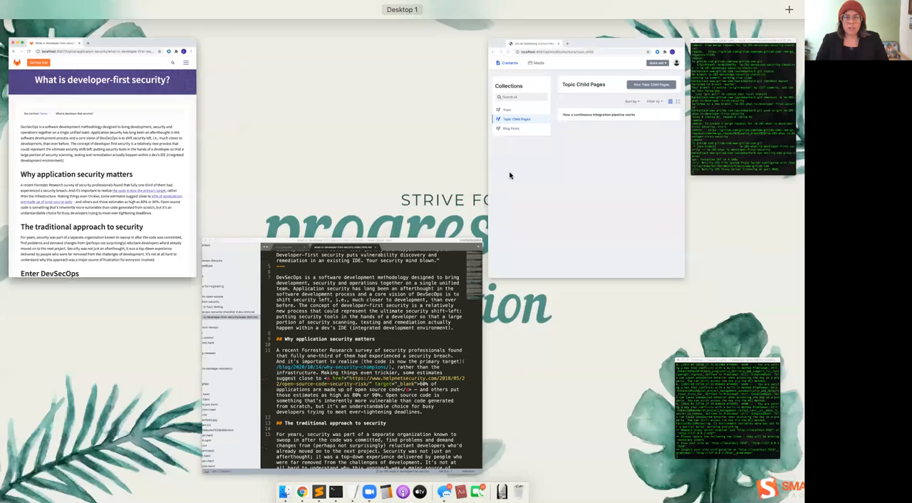
click(520, 172)
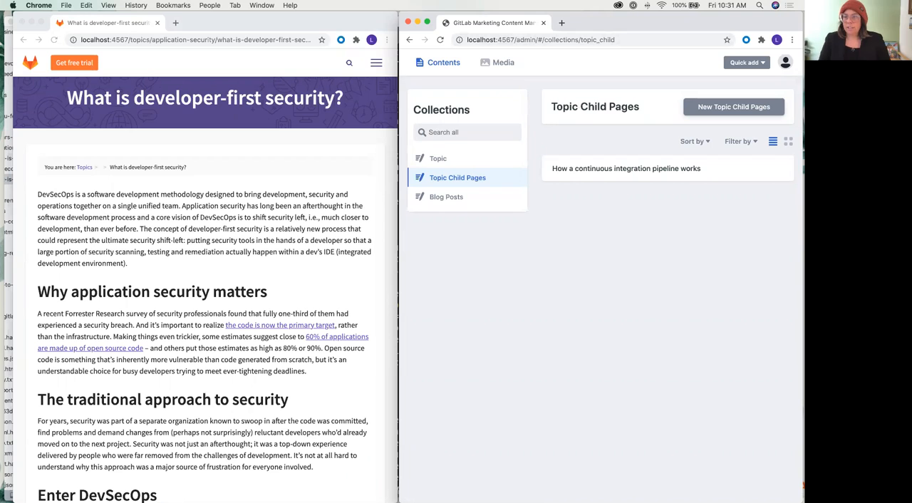
click(722, 108)
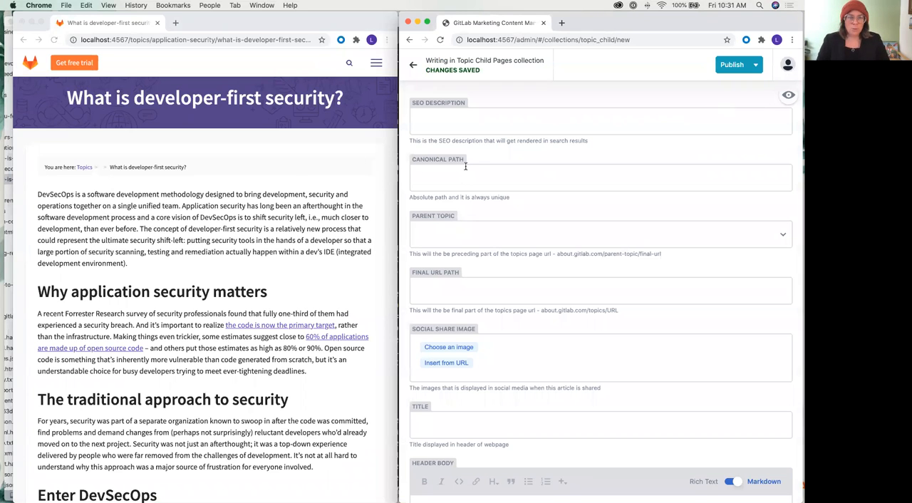
Copy the description text from the markdown source's front matter into the new entry's SEO Description field
key(ctrl+Up)
click(327, 283)
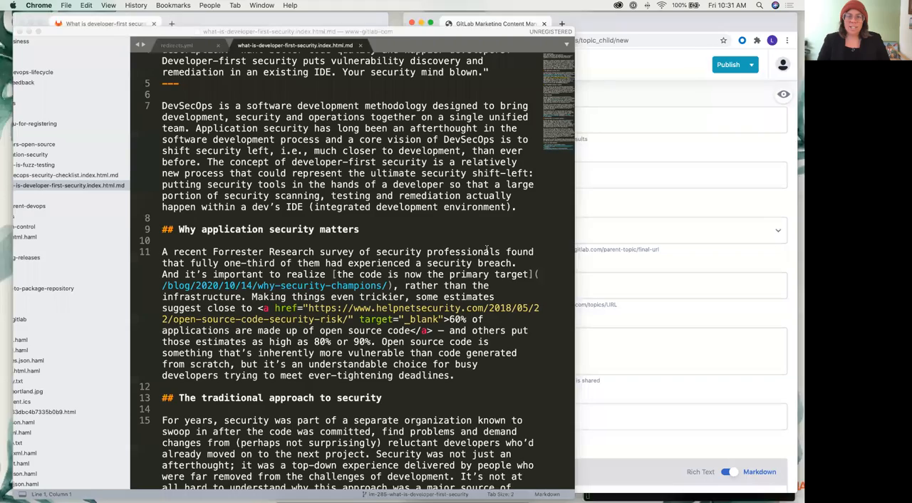
scroll(285, 151, up, 3)
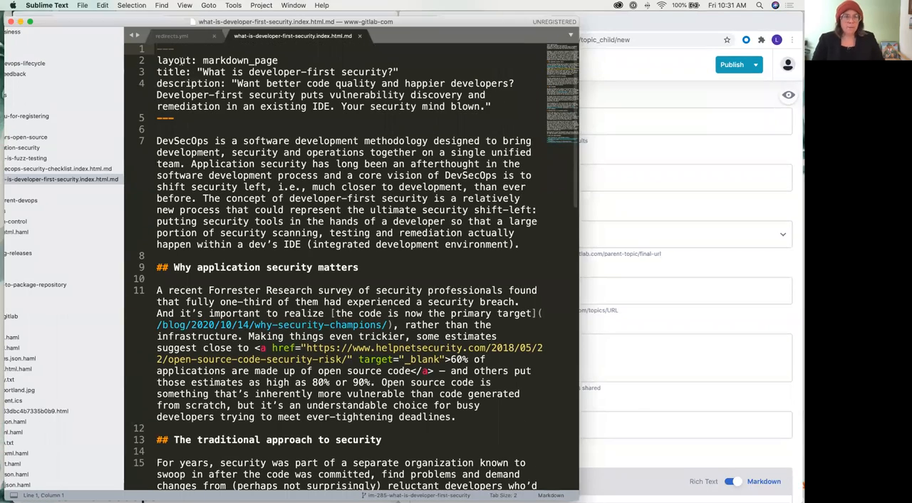
drag(238, 83, 480, 108)
key(super+c)
key(super+Tab)
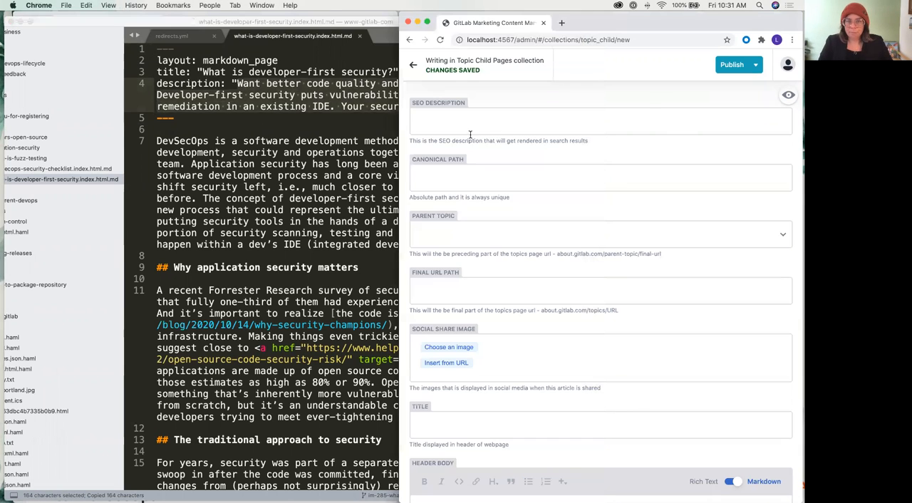
click(450, 113)
key(super+v)
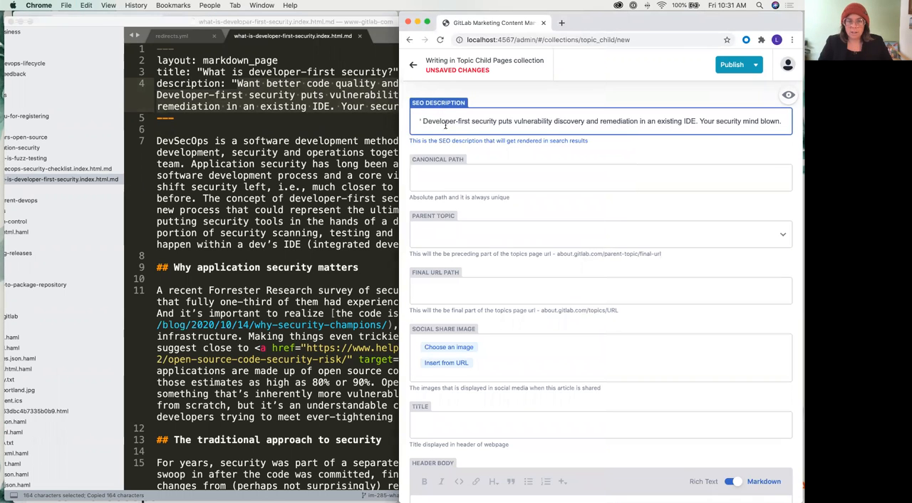
key(Tab)
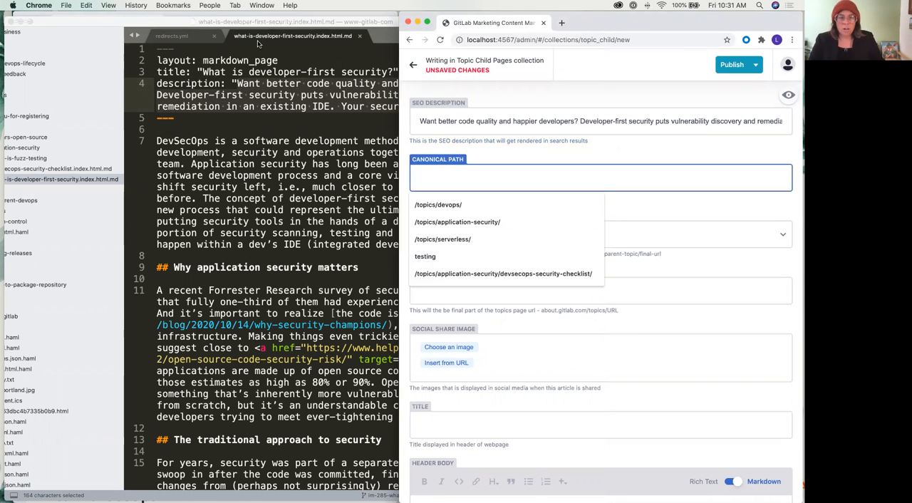
Paste the copied path text into a new Sublime Text file and trim it to /topics/application-security/what-is-developer-first-security/
drag(236, 22, 261, 22)
scroll(121, 157, down, 1)
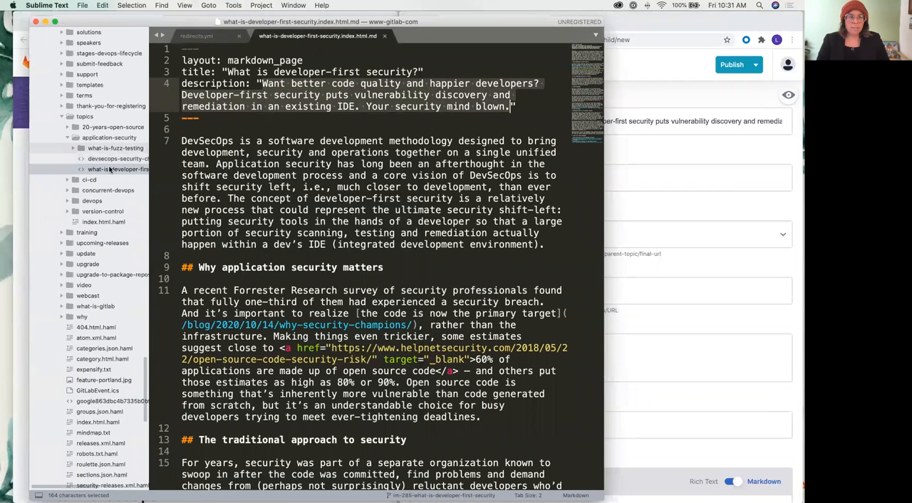
scroll(122, 158, left, 3)
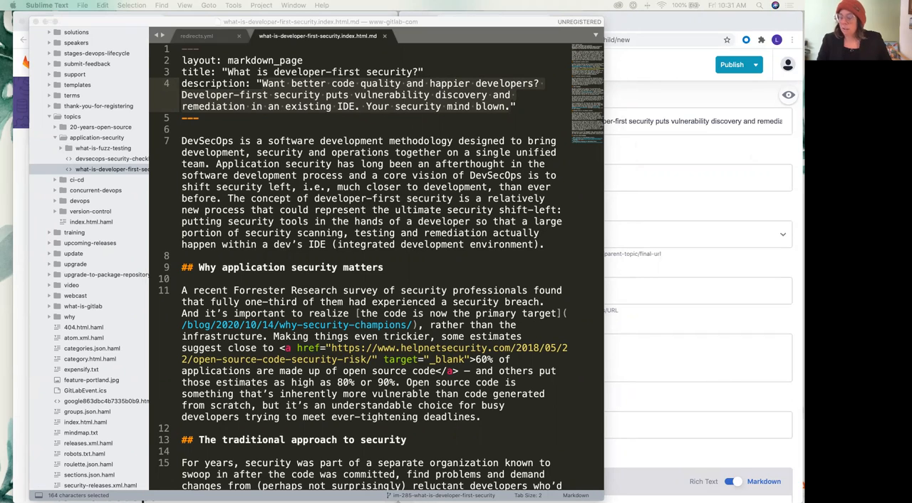
key(ctrl+Up)
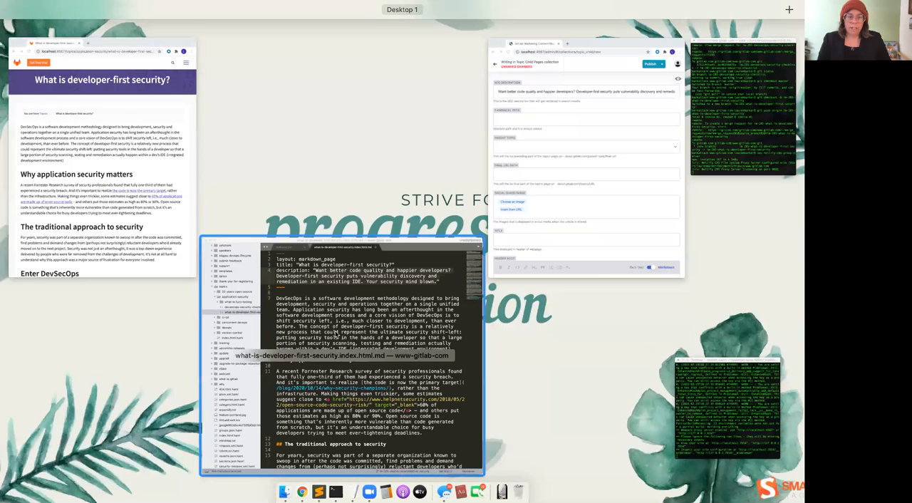
click(342, 329)
scroll(342, 327, down, 2)
key(super+n)
key(super+v)
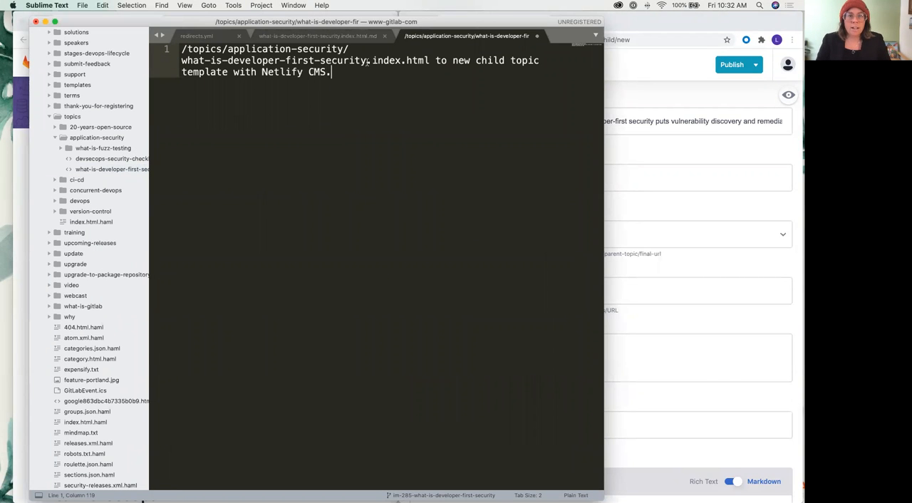
drag(368, 62, 406, 80)
key(BackSpace)
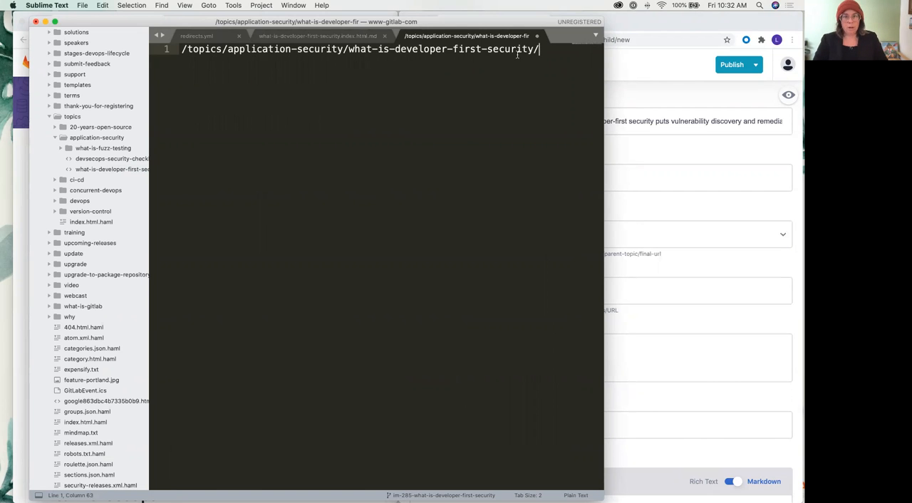
Copy the trimmed path /topics/application-security/what-is-developer-first-security/ into the entry's Canonical Path field
key(super+a)
key(super+c)
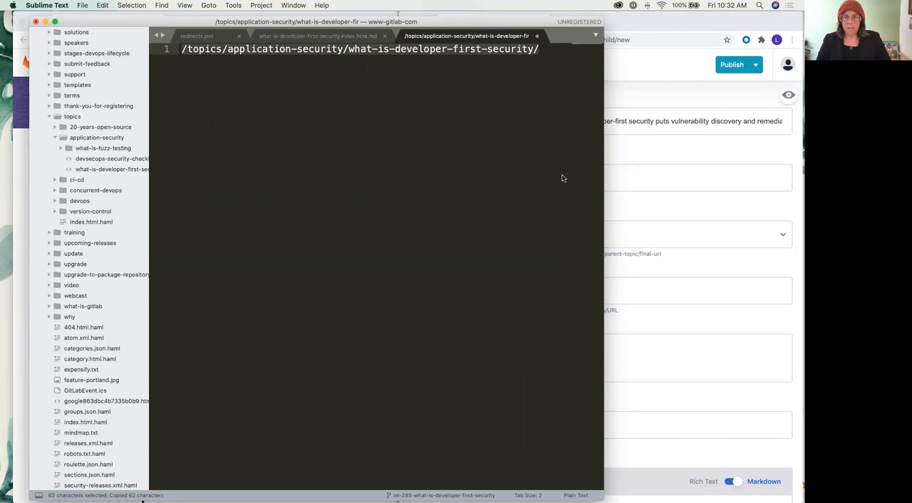
click(630, 166)
key(super+v)
Set the entry's Parent Topic to application-security
scroll(630, 214, down, 1)
click(463, 221)
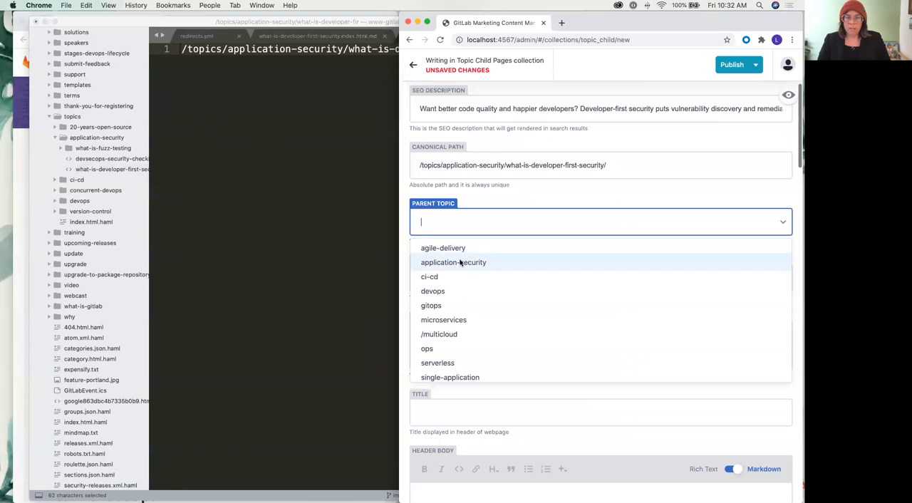
click(456, 262)
Set the Final URL Path to what-is-developer-first-security by pasting the full path and removing the leading folders and slashes
click(519, 277)
key(super+v)
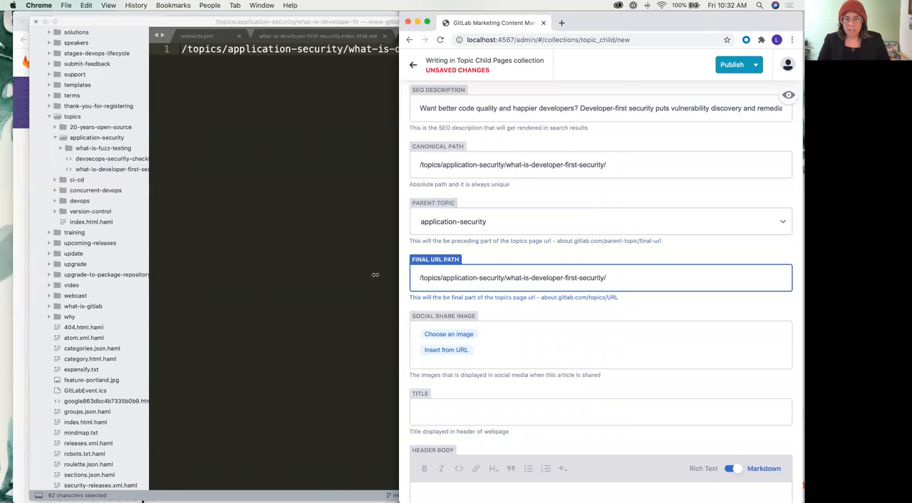
key(alt+shift+Left)
key(alt+shift+Left)
key(alt+shift+Left)
key(alt+shift+Left)
key(BackSpace)
key(super+Right)
key(BackSpace)
key(super+a)
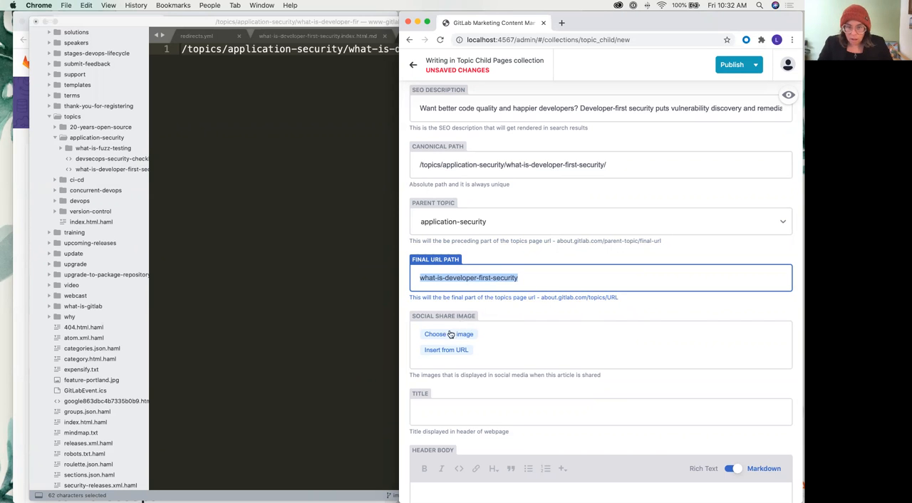
Choose gitlab-blog-cover.png from the image library as the Social Share Image
scroll(441, 317, down, 3)
click(440, 260)
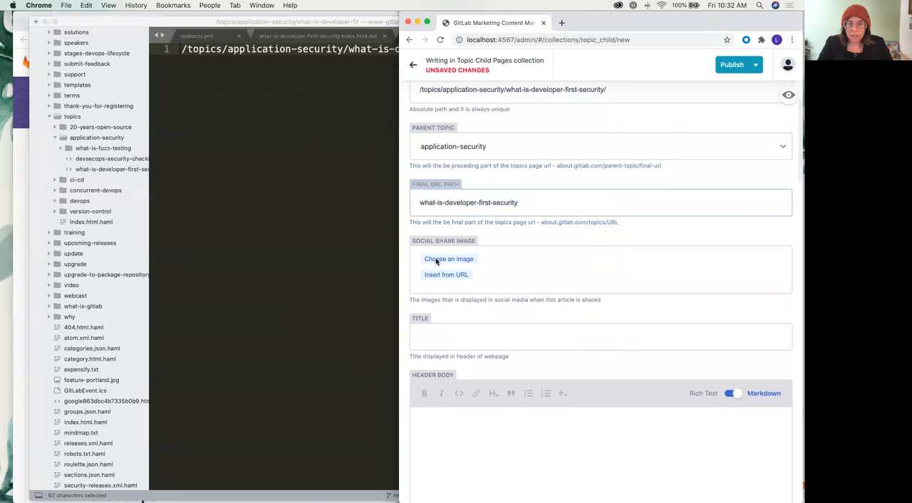
scroll(499, 279, down, 5)
scroll(500, 278, down, 5)
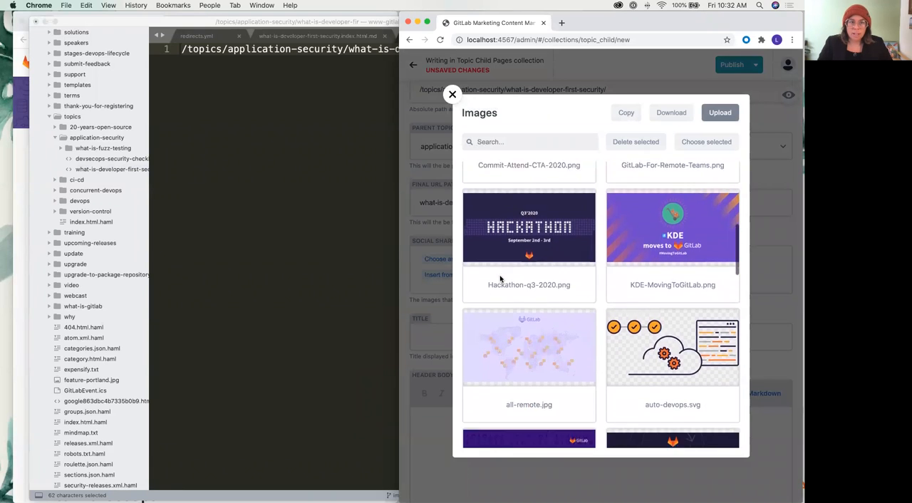
click(285, 36)
click(285, 36)
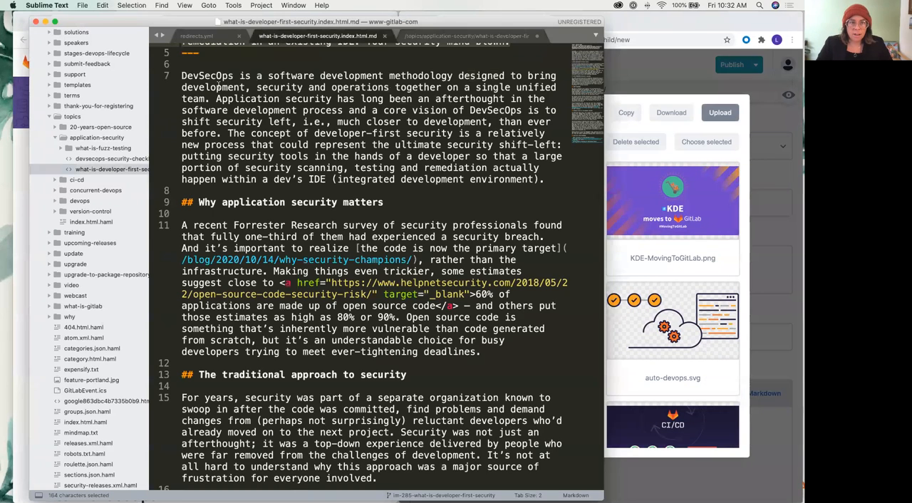
scroll(217, 86, up, 3)
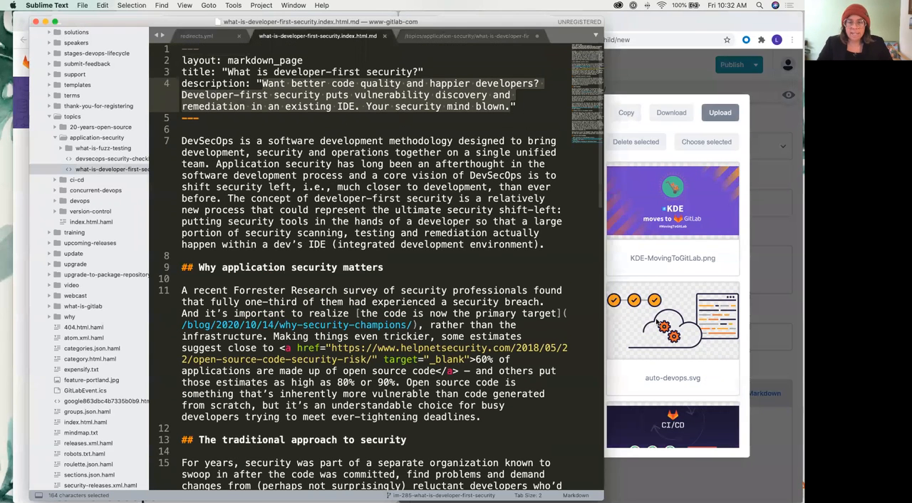
click(636, 285)
scroll(547, 308, down, 5)
scroll(547, 308, down, 2)
click(541, 308)
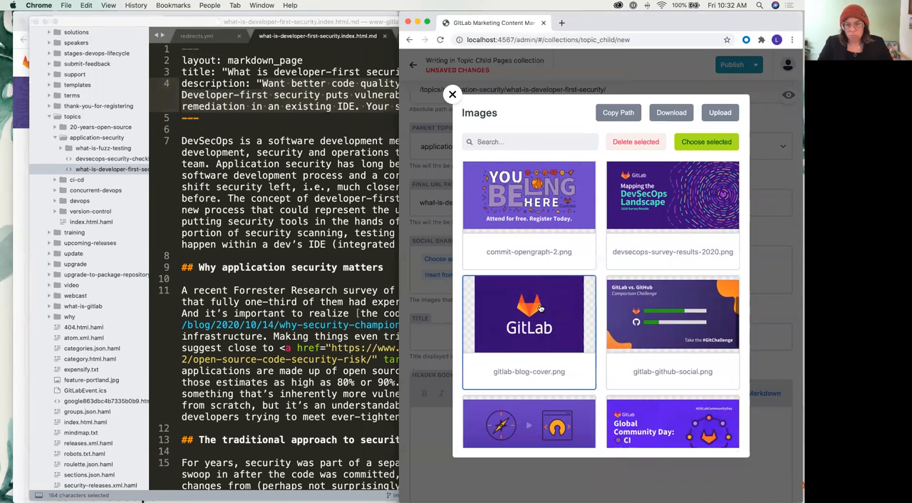
click(711, 142)
Copy the title "What is developer-first security?" from the markdown source into the entry's Title field
scroll(463, 352, down, 1)
click(427, 384)
key(super+Tab)
drag(228, 72, 419, 72)
key(super+c)
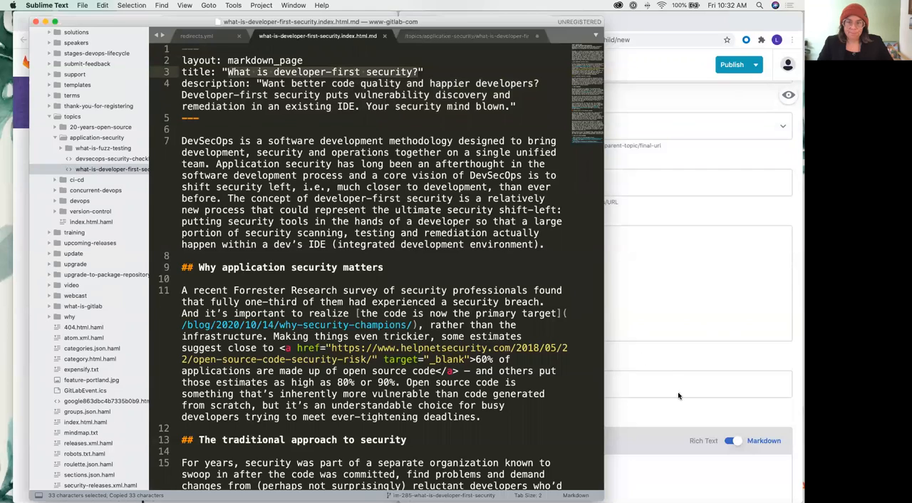
key(super+Tab)
key(super+v)
scroll(470, 388, down, 3)
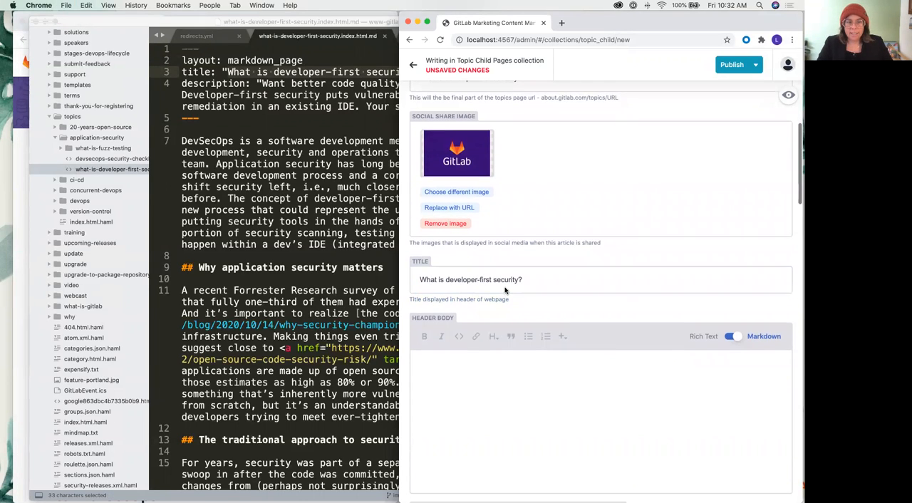
scroll(492, 290, up, 1)
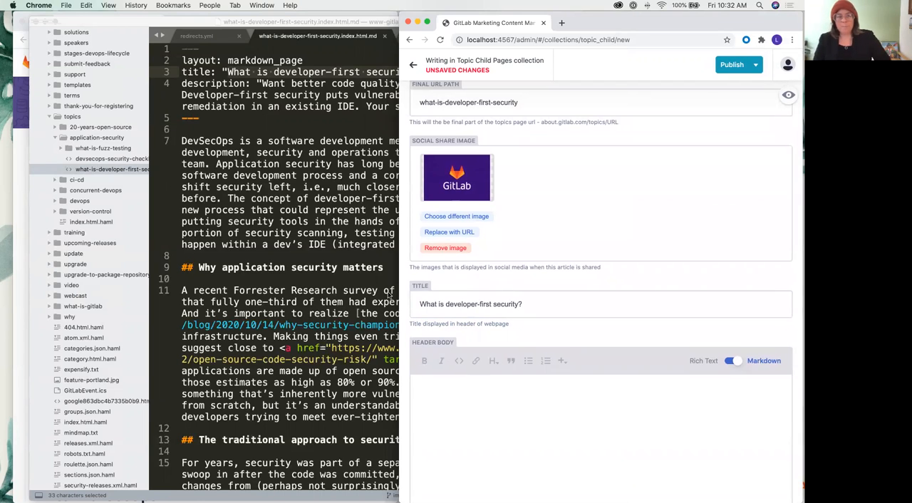
Copy the article text in the markdown source from the DevSecOps introduction through line 31, excluding the "Learn more about DevSecOps" section
click(237, 159)
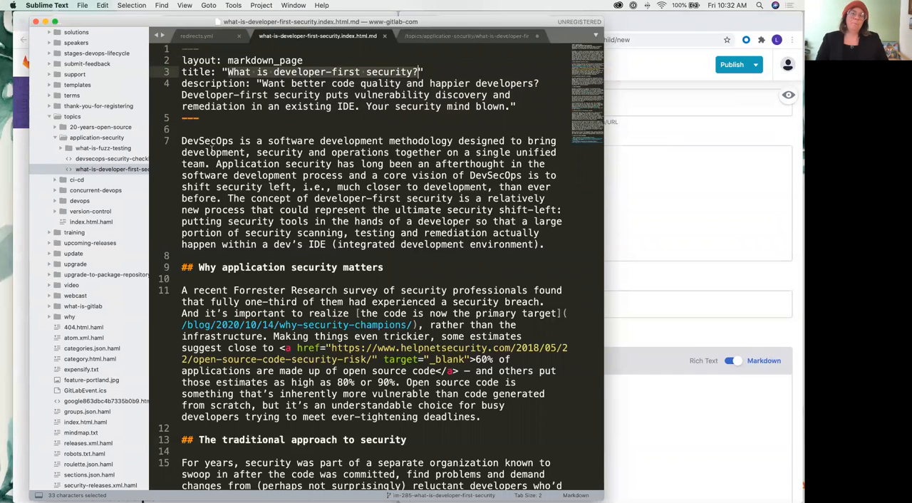
drag(182, 137, 427, 499)
drag(143, 501, 585, 358)
key(super+c)
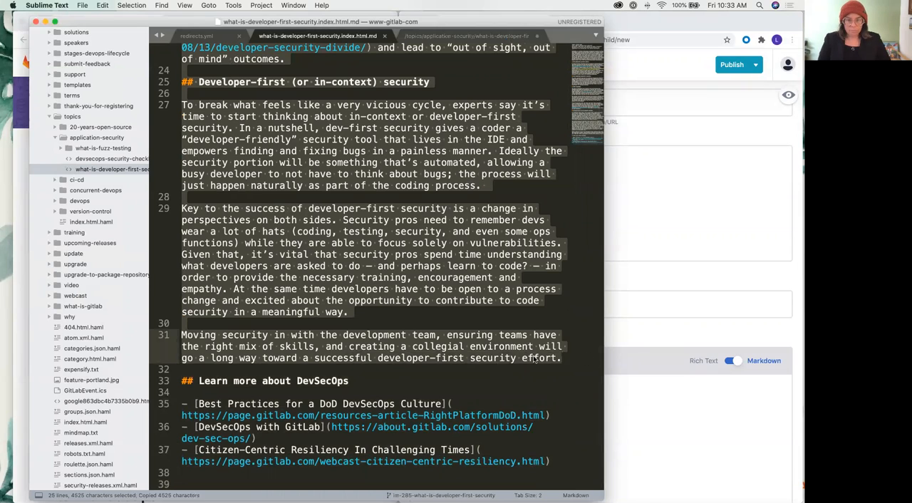
Paste the copied article text into the new entry's Body field with the editor in Markdown mode
click(644, 385)
scroll(542, 376, down, 3)
scroll(541, 376, down, 5)
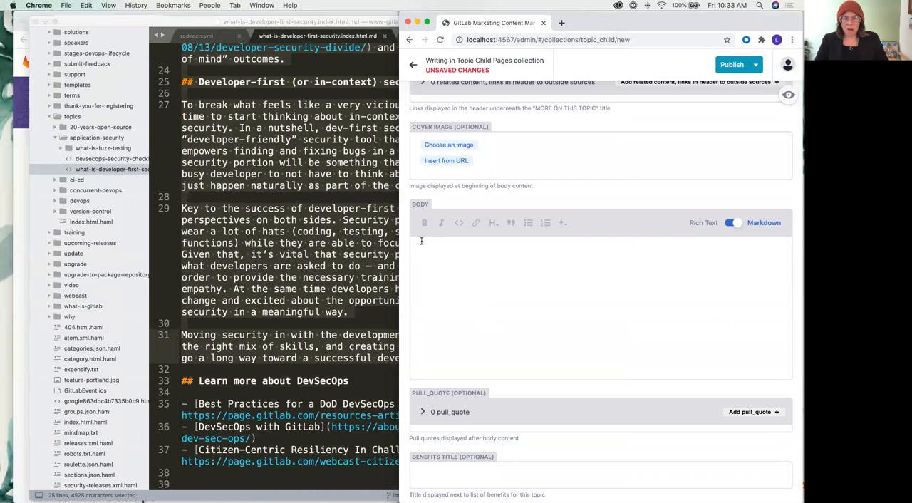
click(736, 225)
click(738, 225)
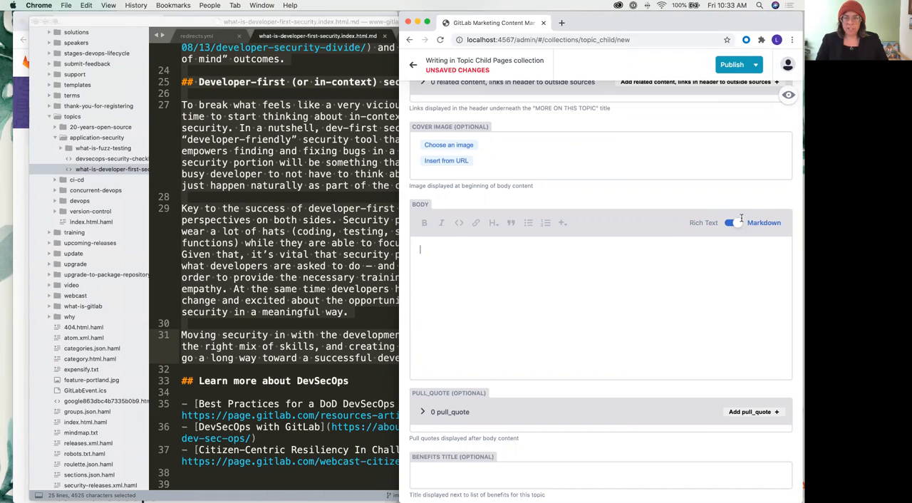
key(super+v)
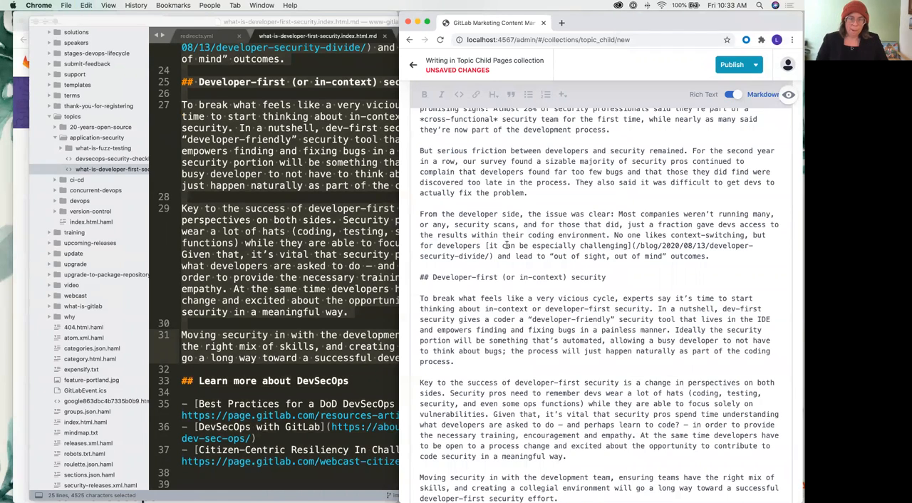
scroll(506, 245, up, 8)
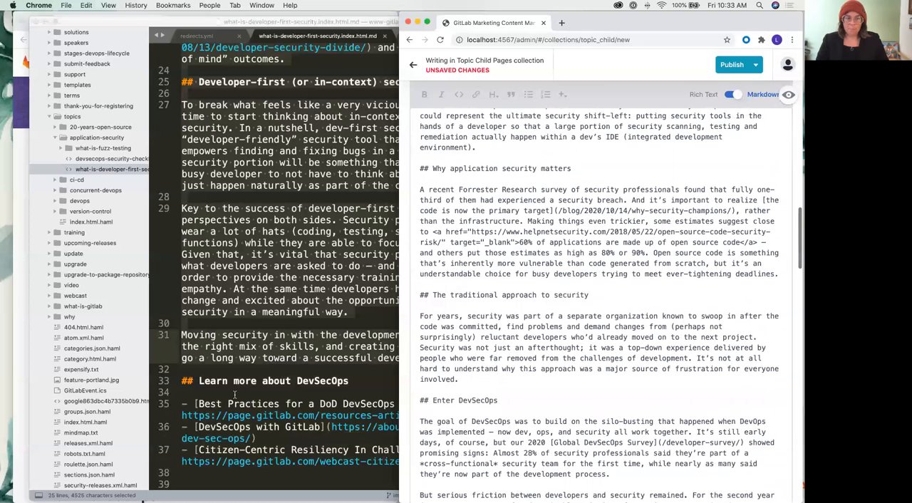
Compare the pasted Body text with the markdown source and examine the links under "Learn more about DevSecOps"
click(234, 394)
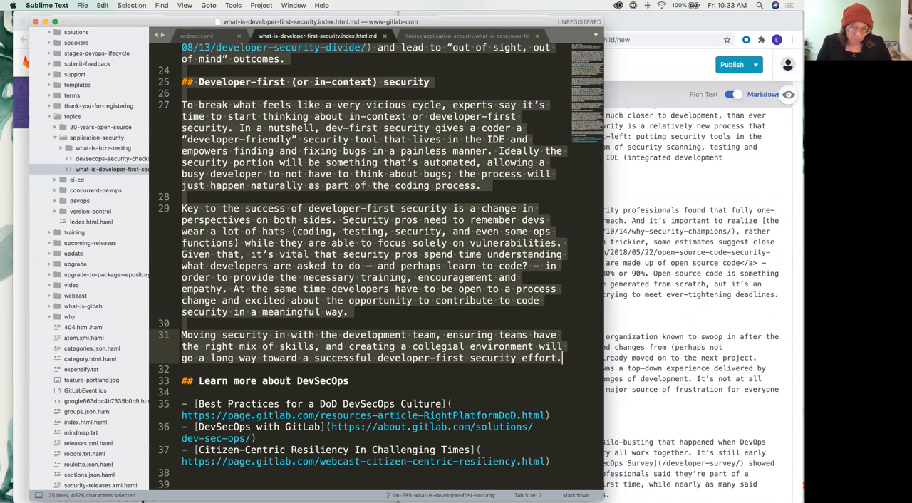
scroll(278, 394, down, 1)
key(super+Tab)
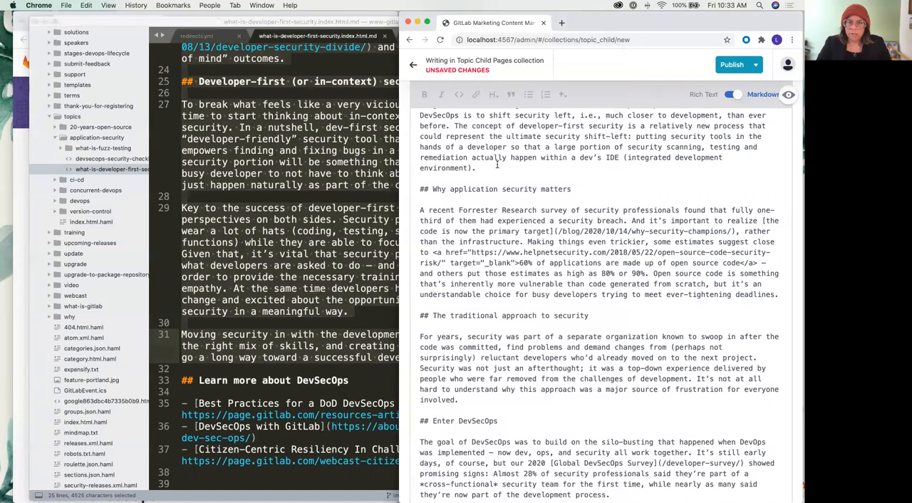
scroll(497, 164, up, 8)
scroll(496, 166, down, 5)
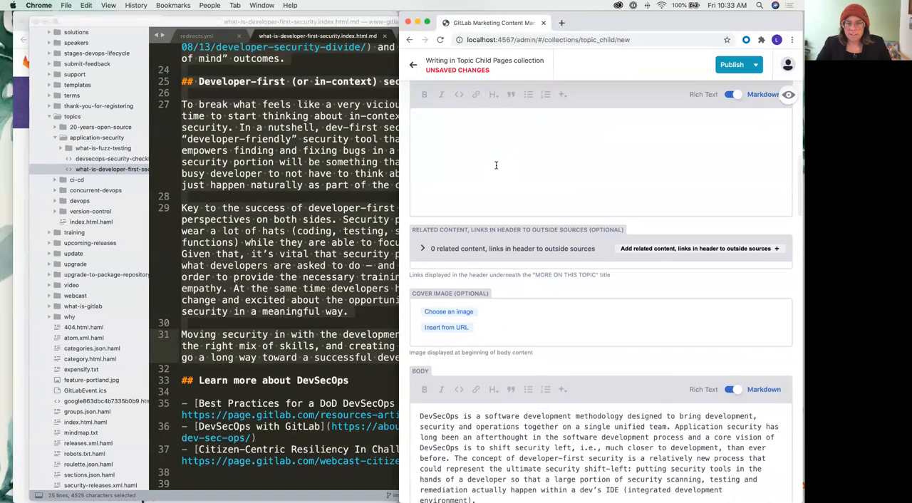
scroll(497, 167, down, 3)
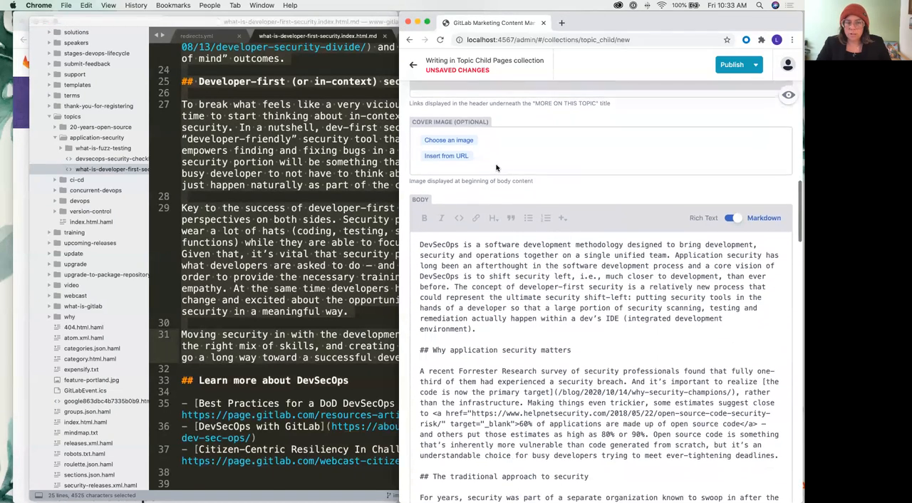
key(super+Tab)
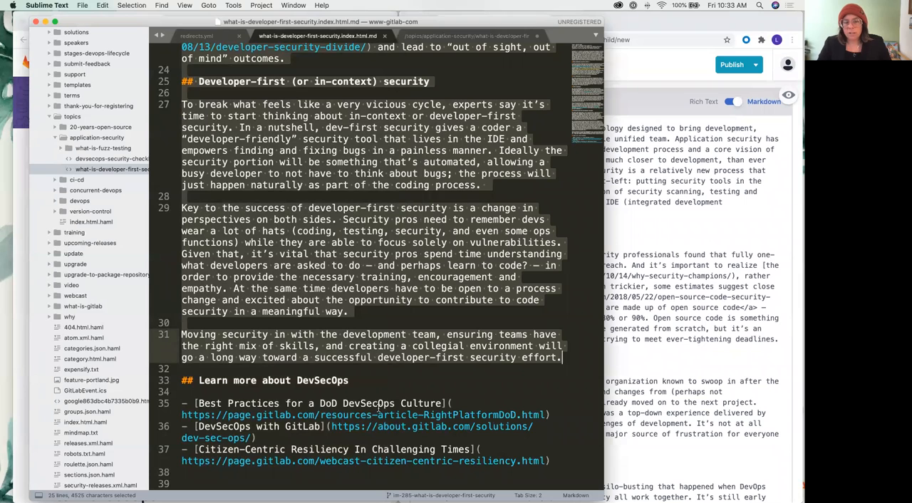
drag(318, 415, 504, 415)
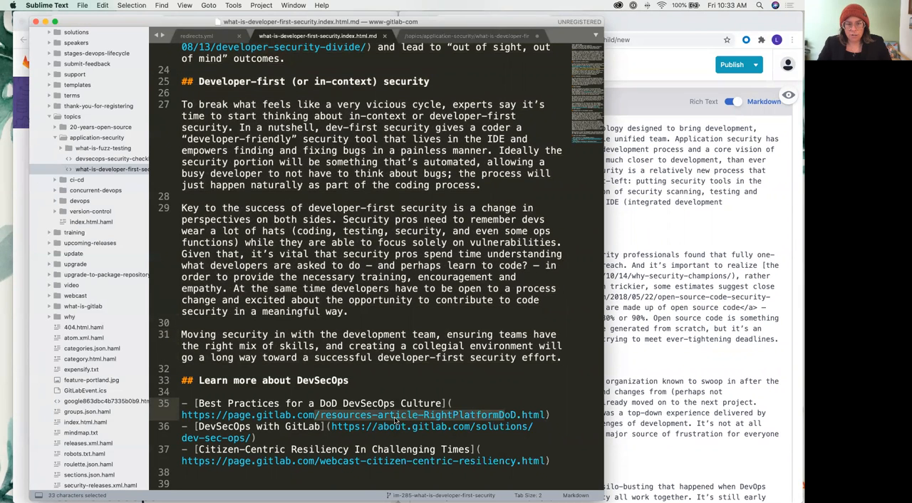
Add a first, empty item to the entry's optional Resources list
click(707, 361)
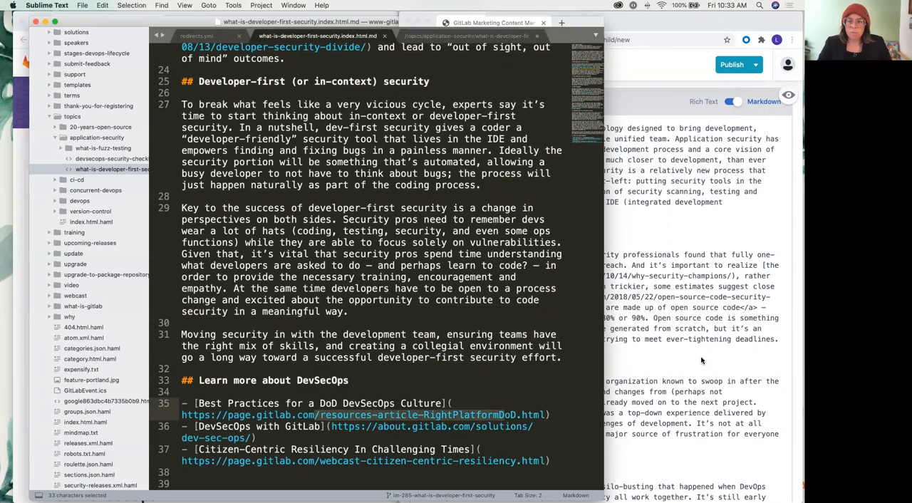
scroll(621, 345, down, 10)
scroll(621, 345, down, 5)
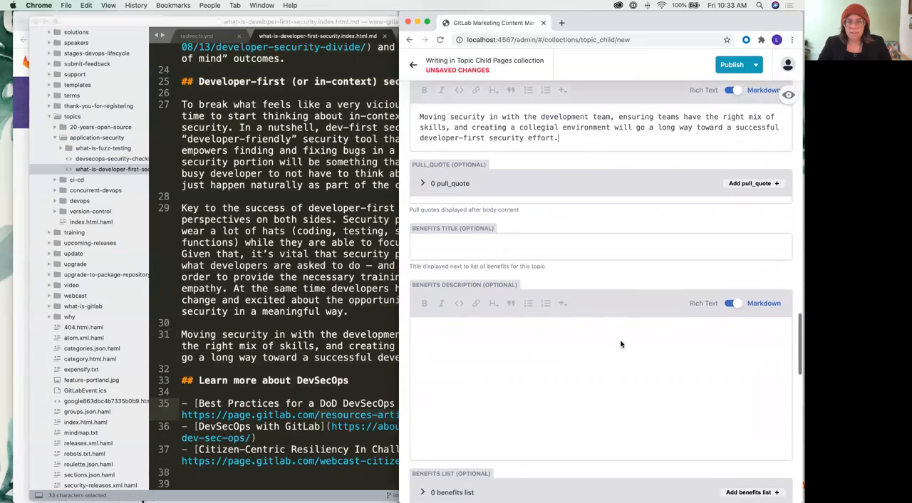
scroll(620, 344, down, 5)
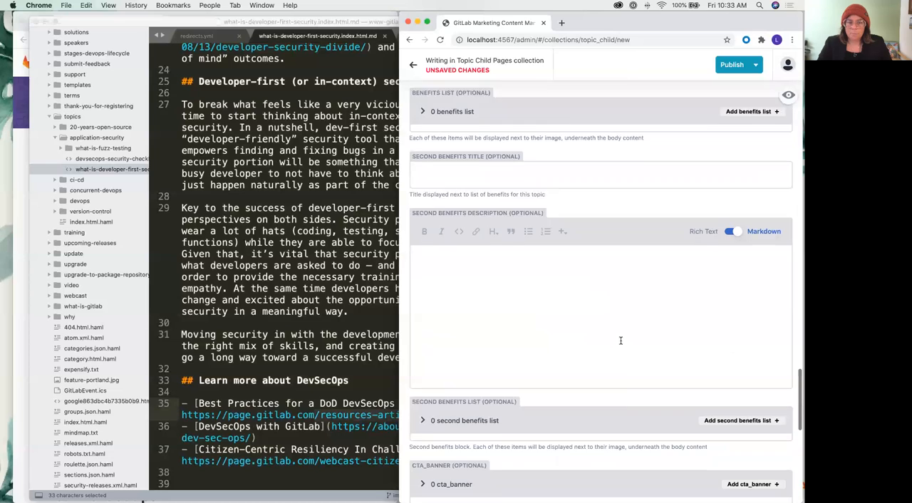
scroll(621, 338, down, 5)
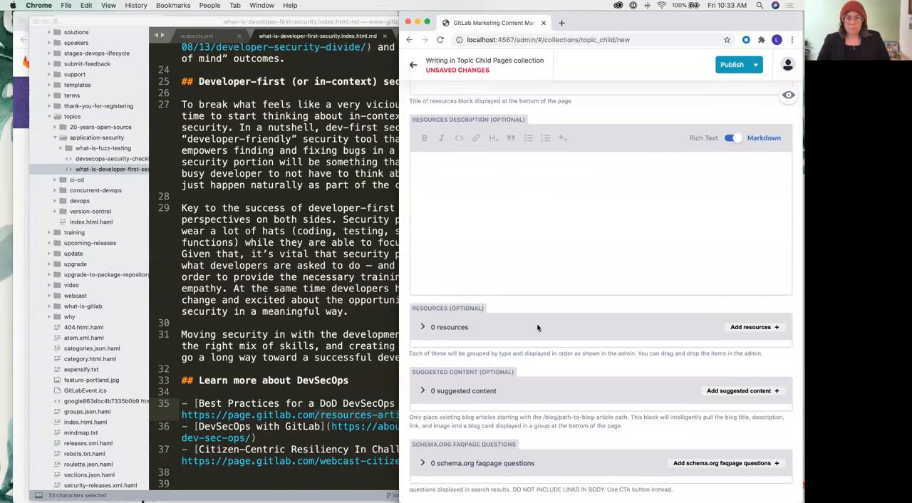
click(744, 328)
scroll(612, 332, down, 3)
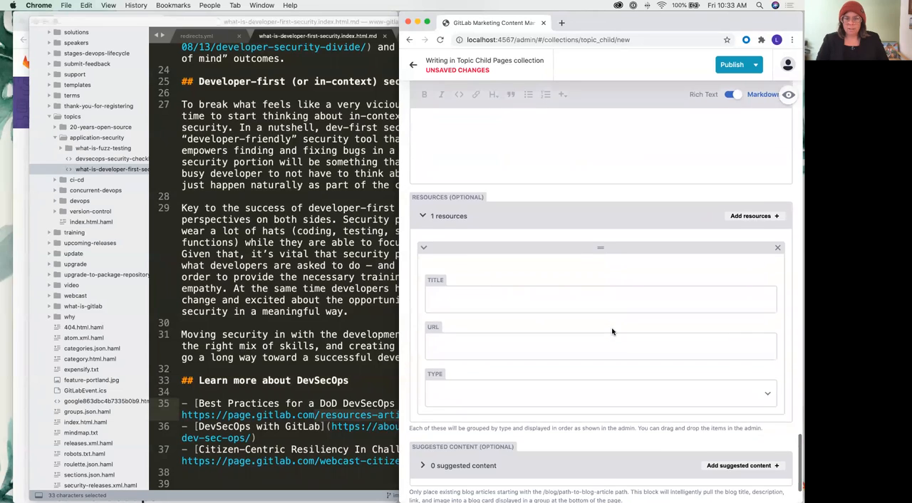
Copy the heading "Learn more about DevSecOps" from the markdown source into the Resources Title field
scroll(498, 214, up, 5)
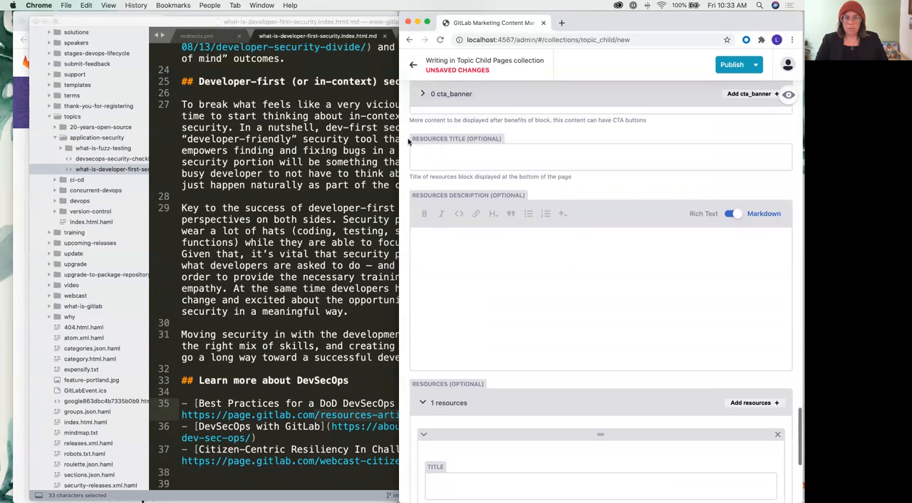
click(425, 154)
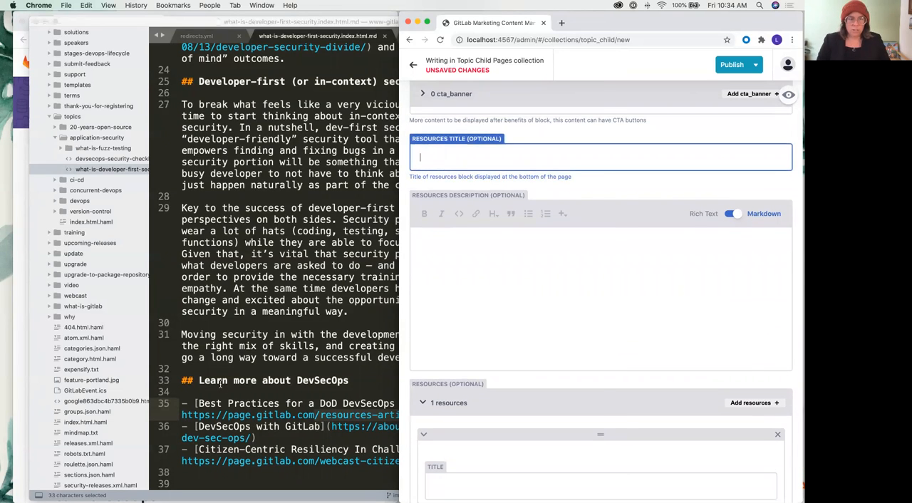
click(220, 383)
drag(199, 380, 350, 381)
key(super+c)
key(super+Tab)
key(super+v)
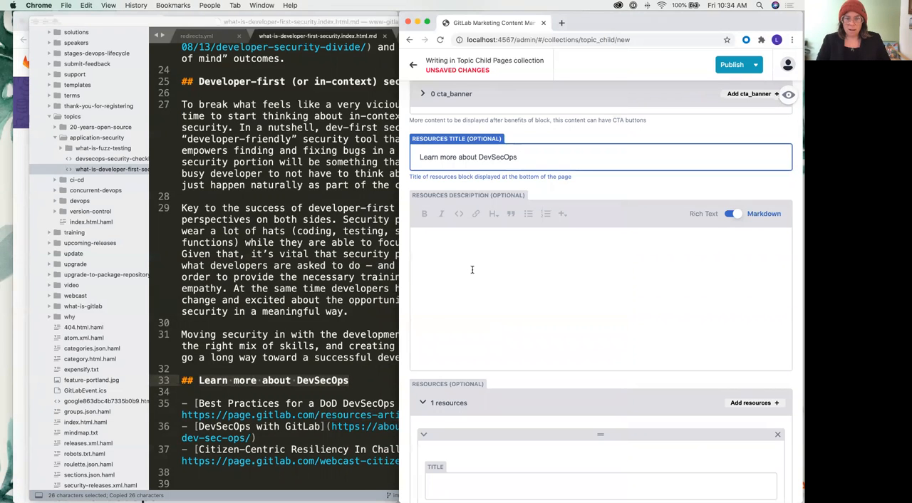
Copy "Best Practices for a DoD DevSecOps Culture" from the markdown source into the first resource's Title field
scroll(471, 269, down, 4)
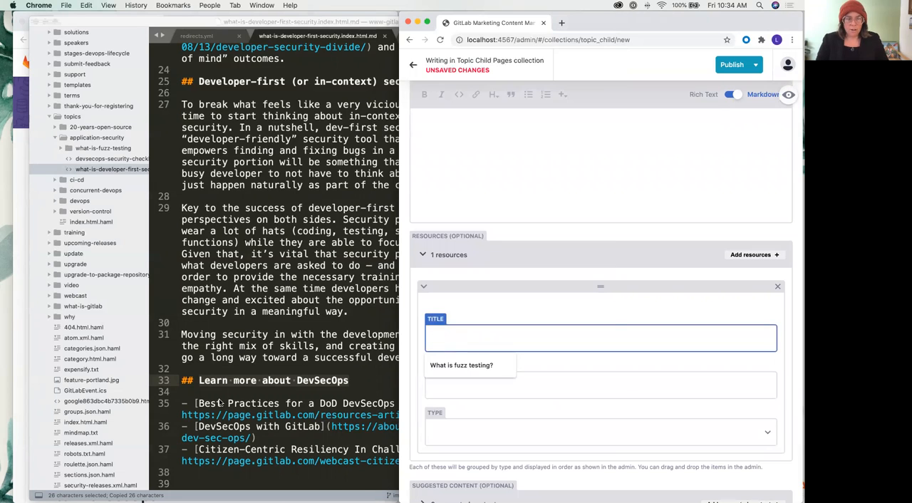
click(222, 401)
drag(442, 403, 198, 404)
key(super+c)
click(554, 348)
key(super+v)
click(287, 361)
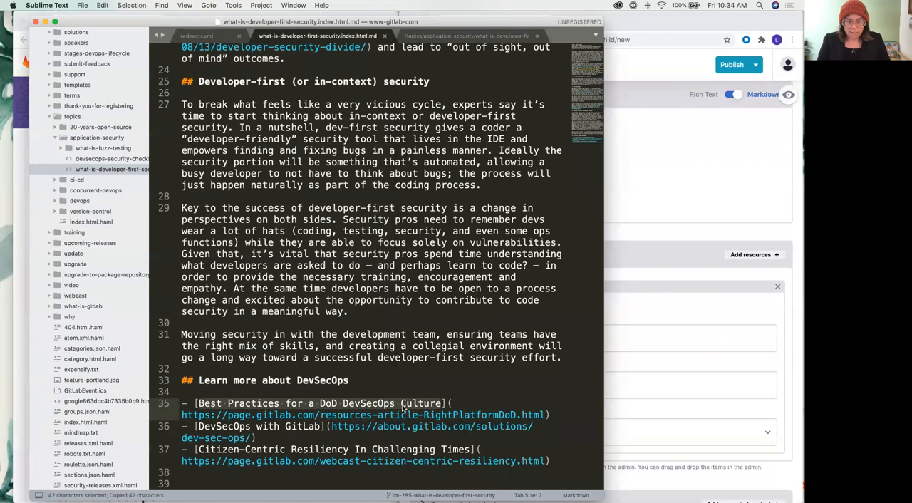
triple_click(181, 415)
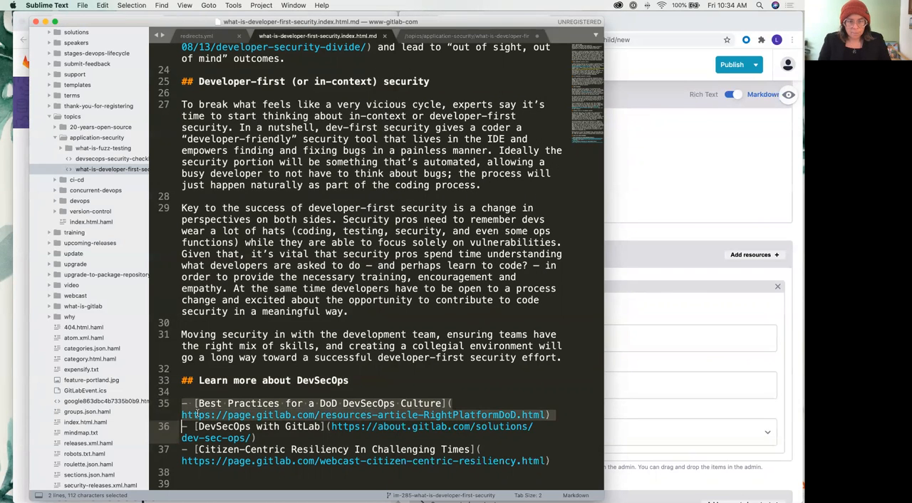
click(487, 389)
drag(545, 415, 179, 415)
key(super+c)
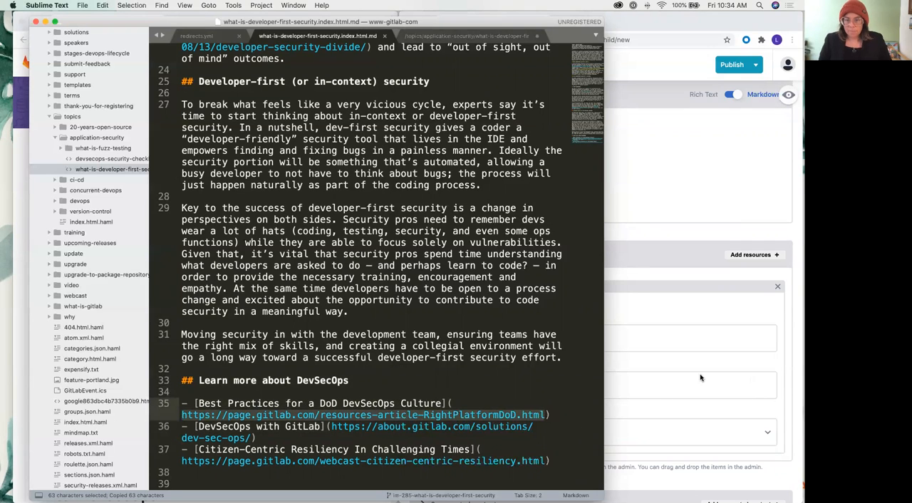
click(662, 377)
click(491, 387)
key(super+v)
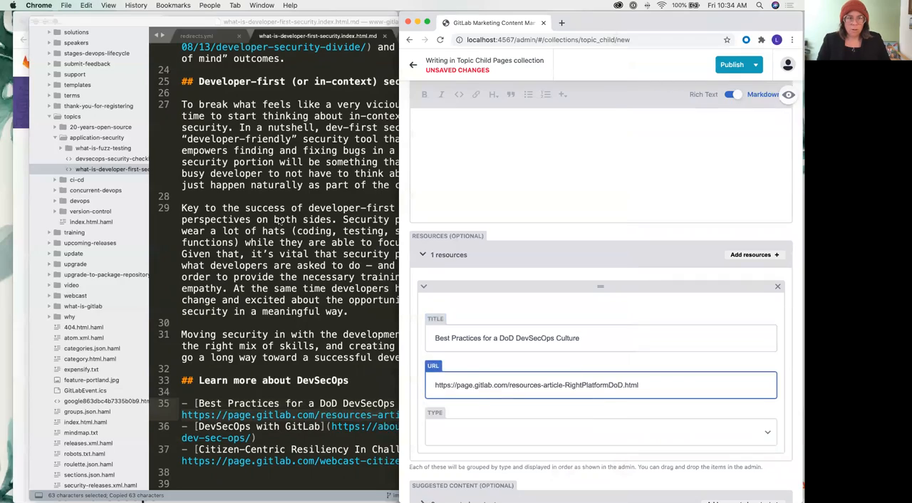
Open the first resource's link in a new tab of the page preview browser and check what type of content it is
click(280, 221)
key(ctrl+Up)
click(172, 188)
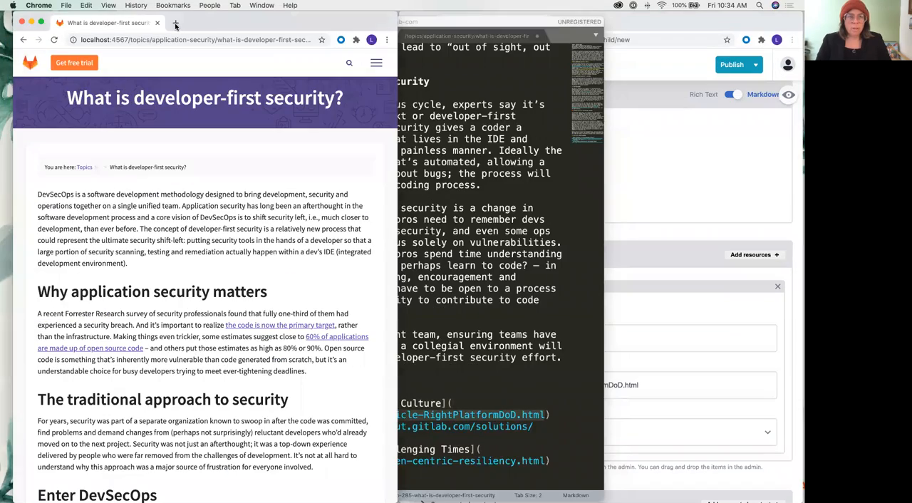
click(175, 25)
key(super+v)
key(Return)
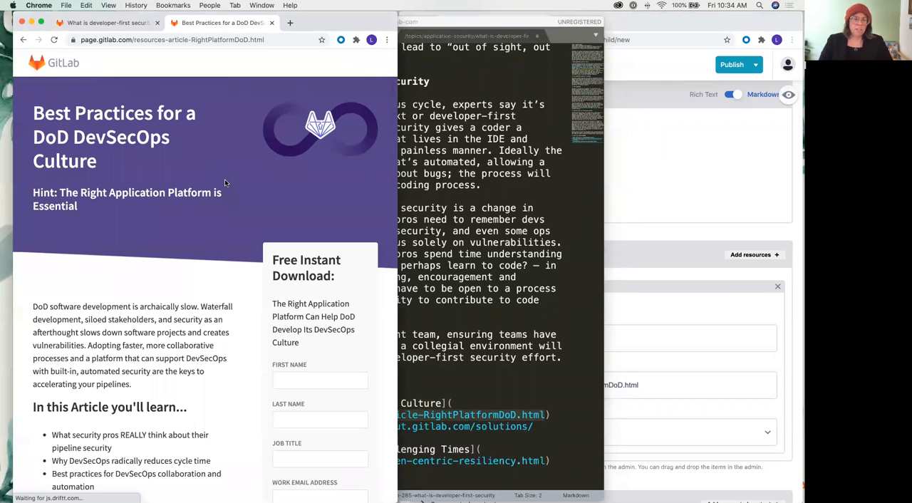
scroll(225, 179, down, 2)
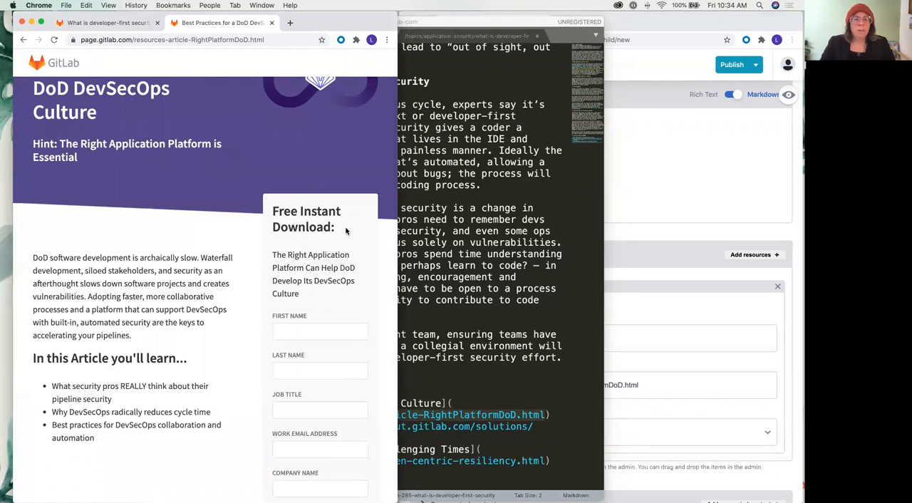
scroll(116, 254, down, 1)
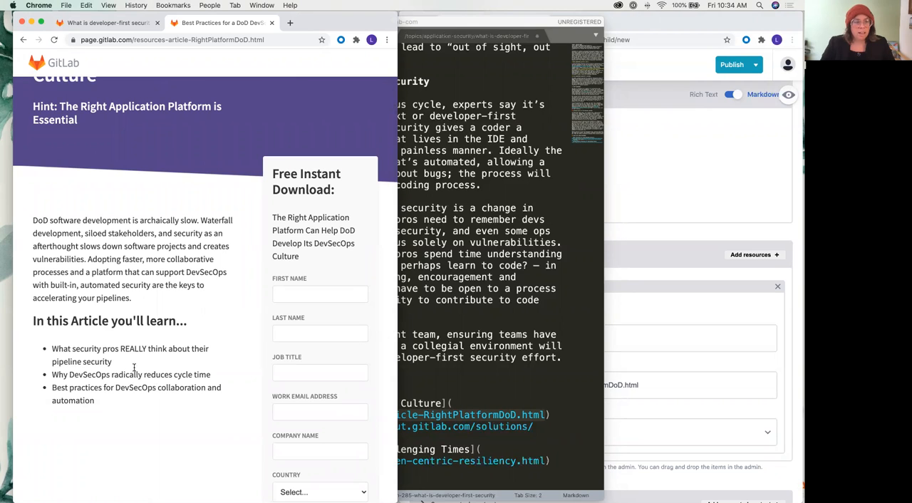
Set the Type of the "Best Practices for a DoD DevSecOps Culture" resource to Articles
click(713, 393)
click(755, 433)
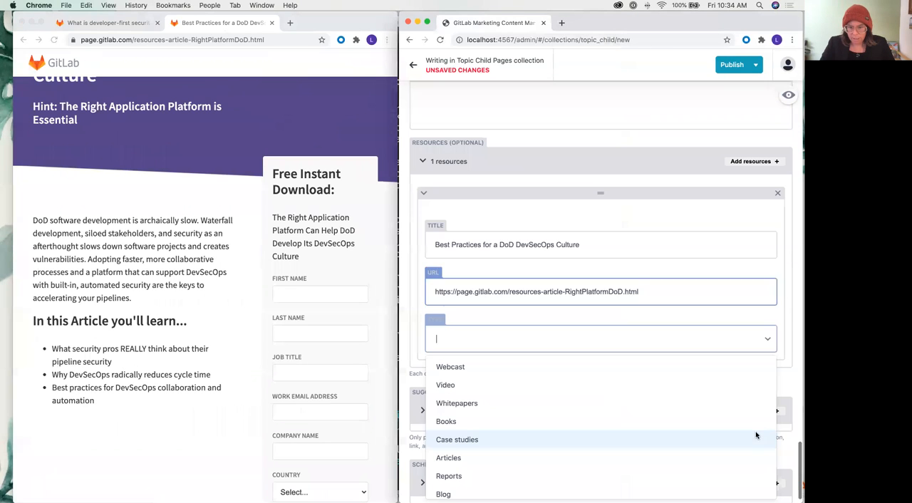
scroll(464, 405, down, 1)
click(456, 436)
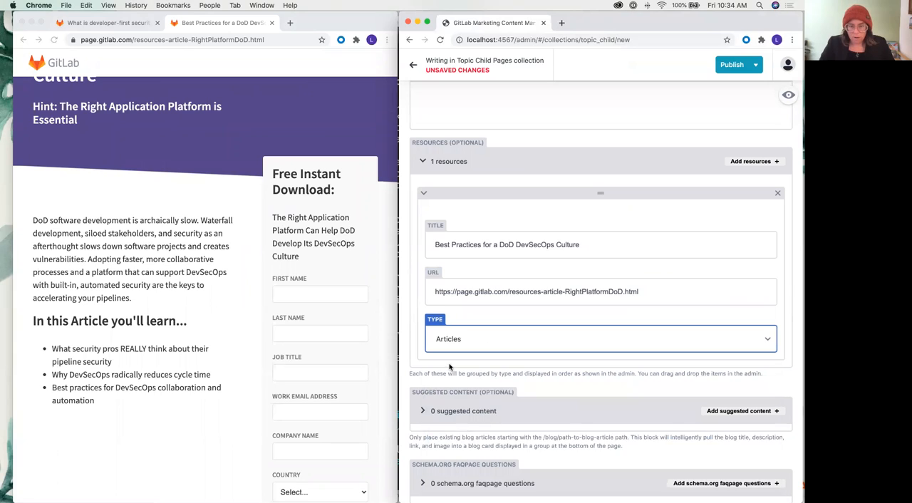
Add a second resource and copy "DevSecOps with GitLab" from the markdown source into its Title field
click(747, 163)
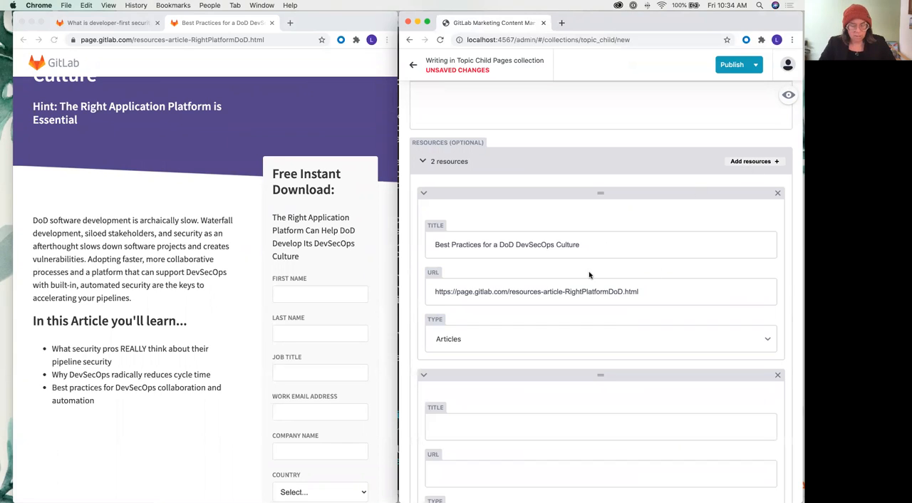
key(ctrl+Up)
click(246, 433)
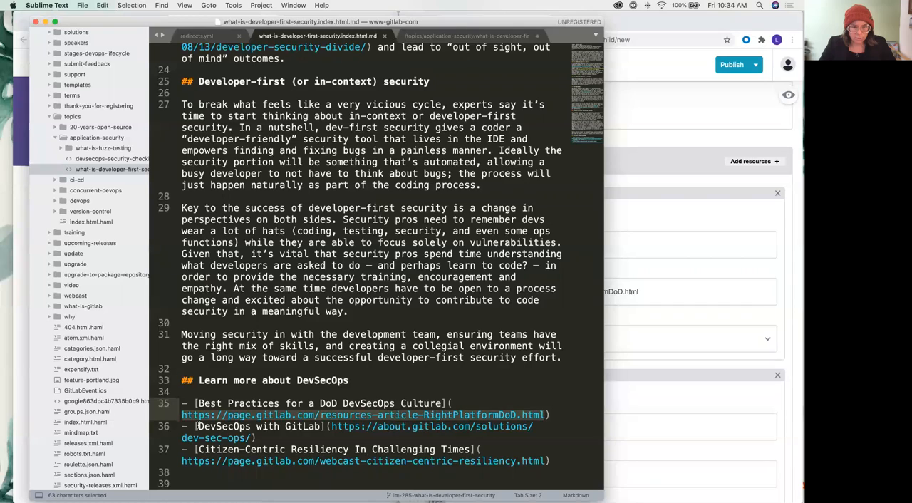
drag(197, 426, 322, 426)
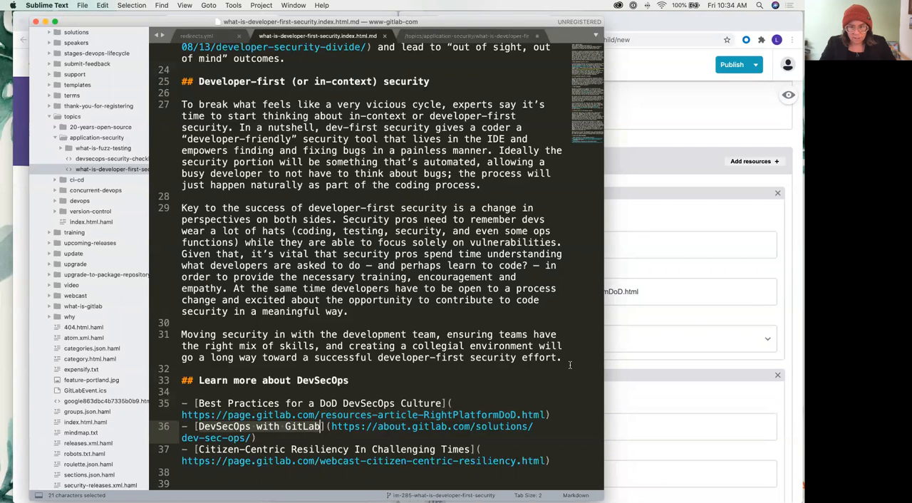
key(super+c)
click(637, 326)
click(461, 422)
key(super+v)
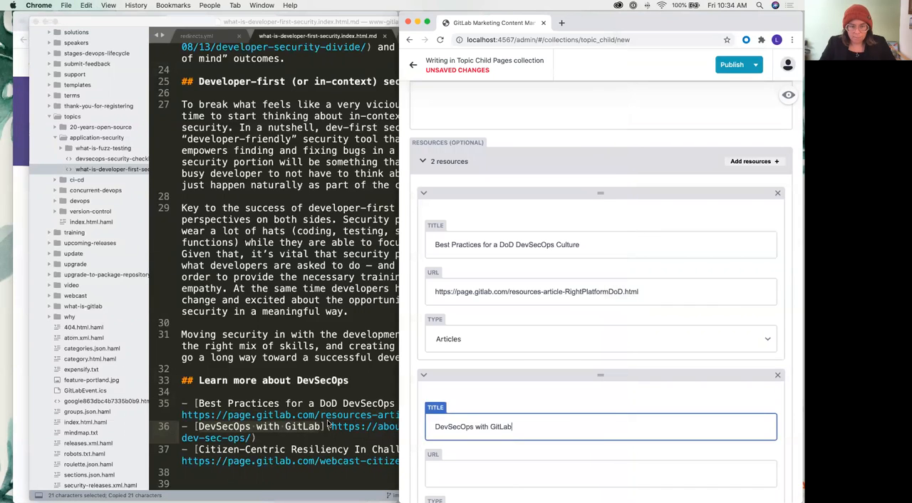
click(329, 426)
drag(332, 426, 255, 438)
key(super+c)
key(super+Tab)
scroll(567, 400, down, 1)
click(480, 421)
key(super+v)
click(451, 478)
scroll(451, 479, down, 1)
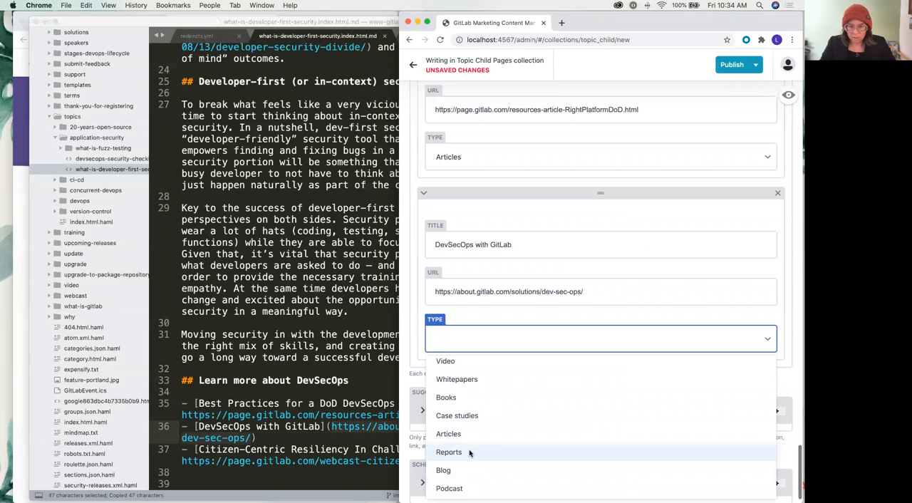
click(90, 226)
key(ctrl+Up)
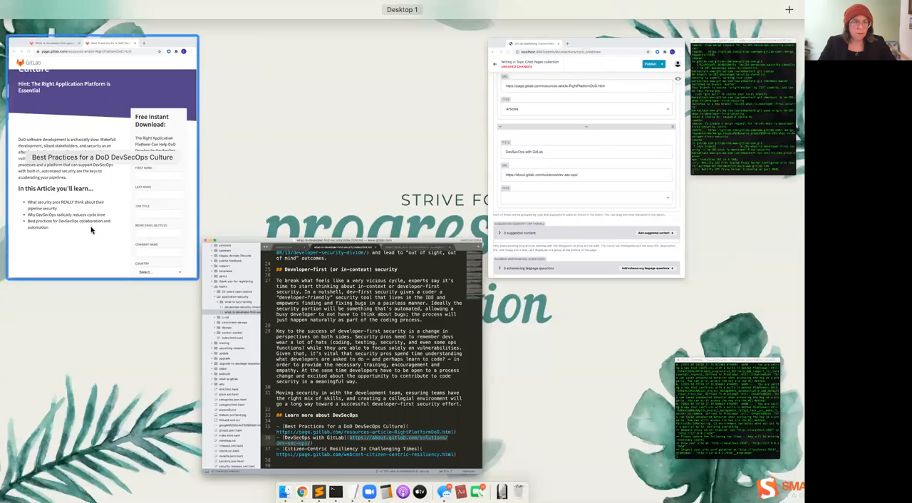
click(91, 229)
click(117, 42)
key(super+v)
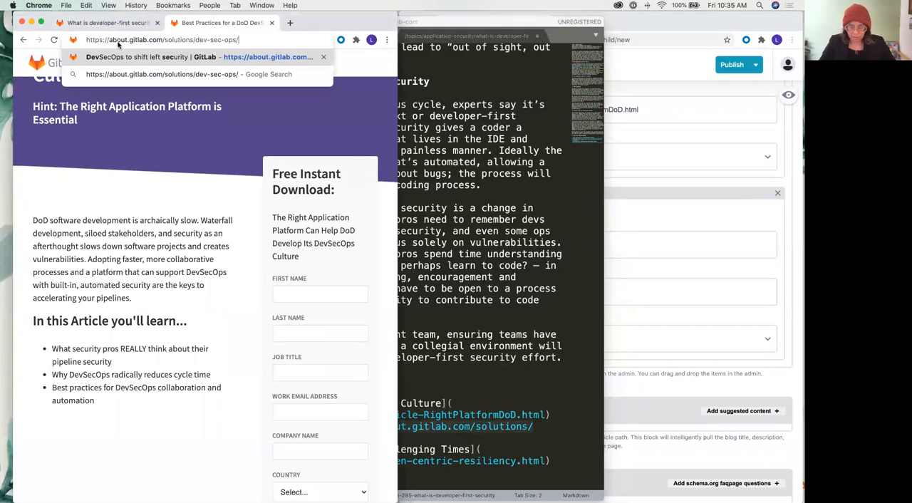
key(Return)
Examine the "DevSecOps with GitLab" page through its sections to determine which resource type fits it
scroll(153, 105, down, 2)
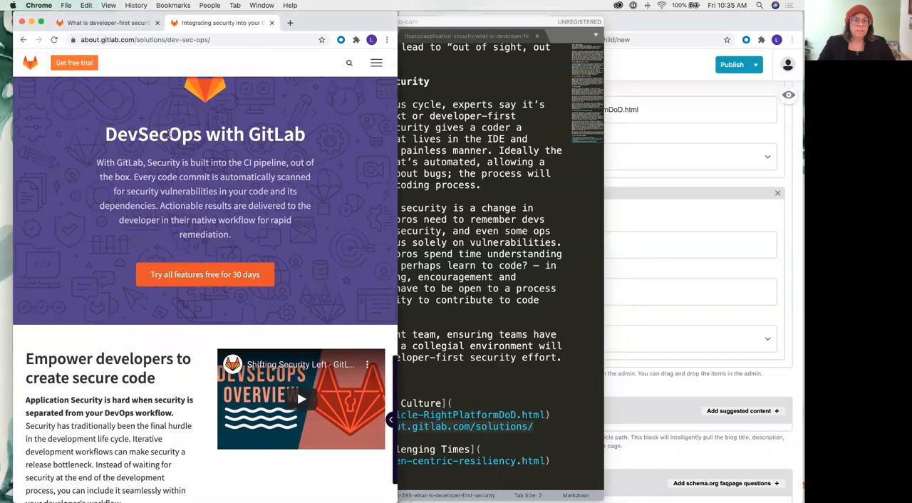
scroll(168, 132, down, 8)
scroll(170, 133, down, 20)
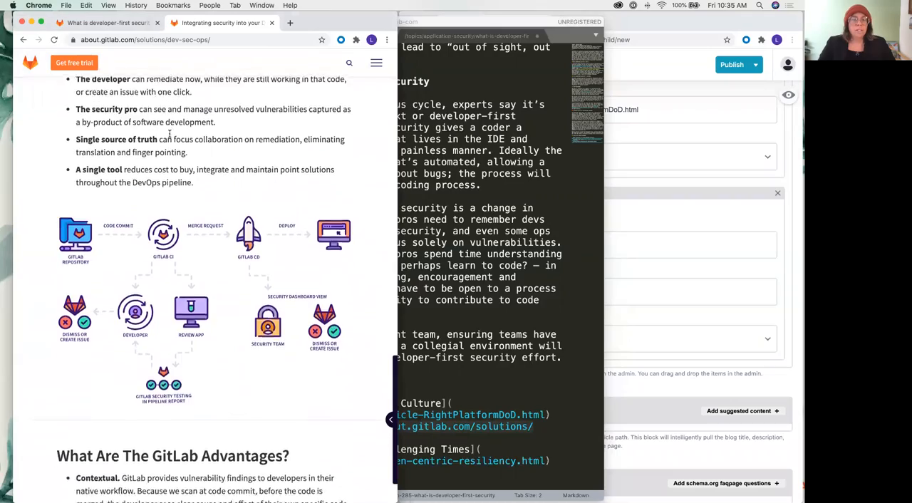
scroll(170, 134, down, 20)
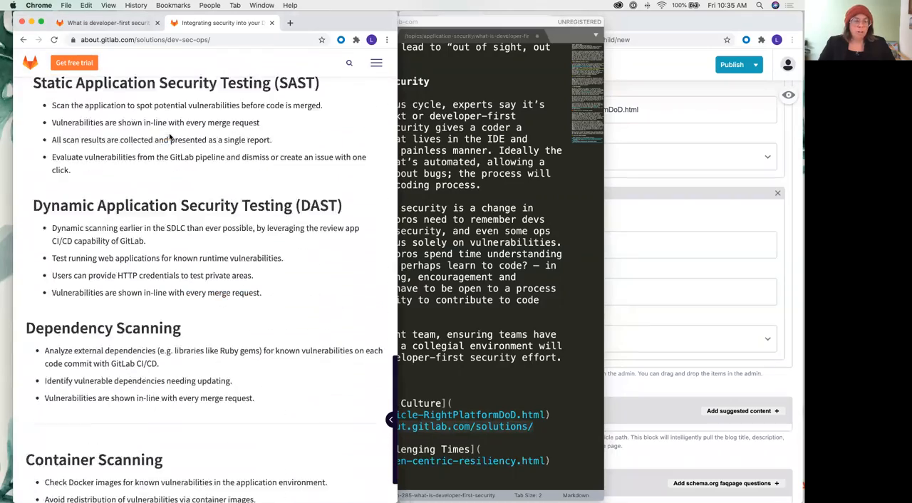
scroll(177, 93, down, 20)
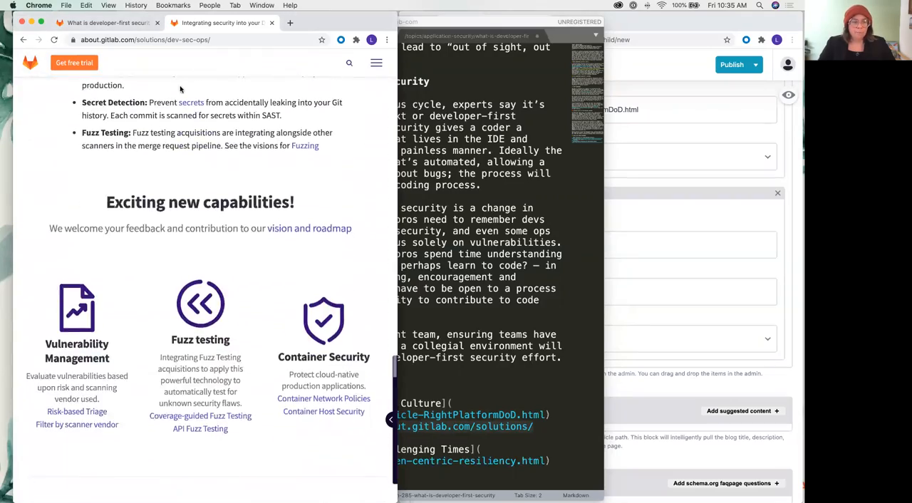
scroll(181, 88, down, 5)
scroll(181, 89, up, 20)
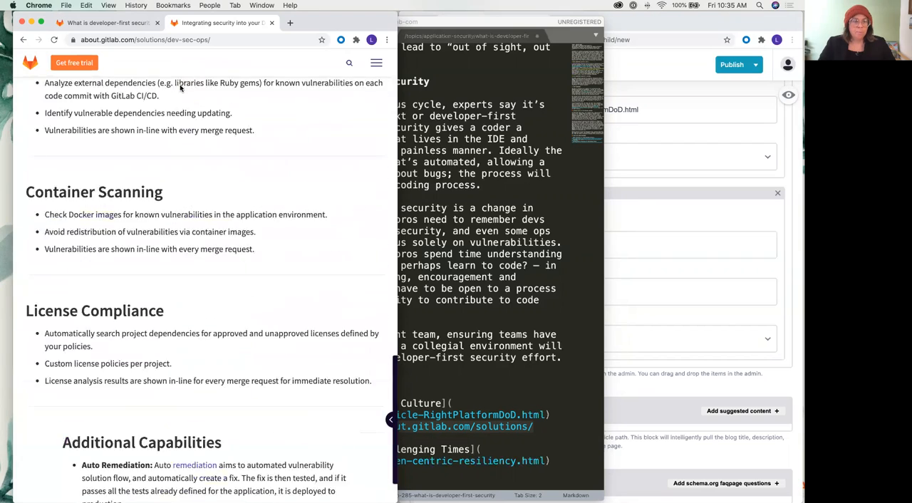
scroll(183, 84, down, 1)
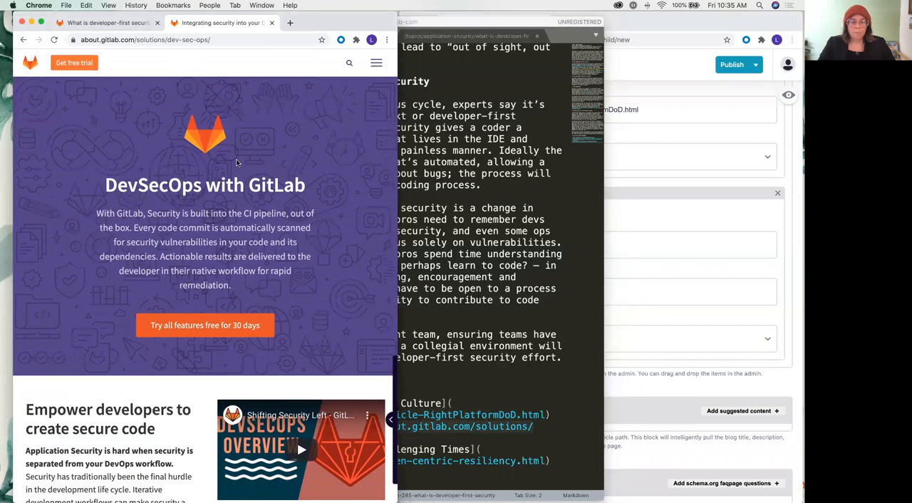
Replace the second resource's Title with "Citizen-Centric Resiliency In Challenging Times" copied from the markdown source
click(664, 394)
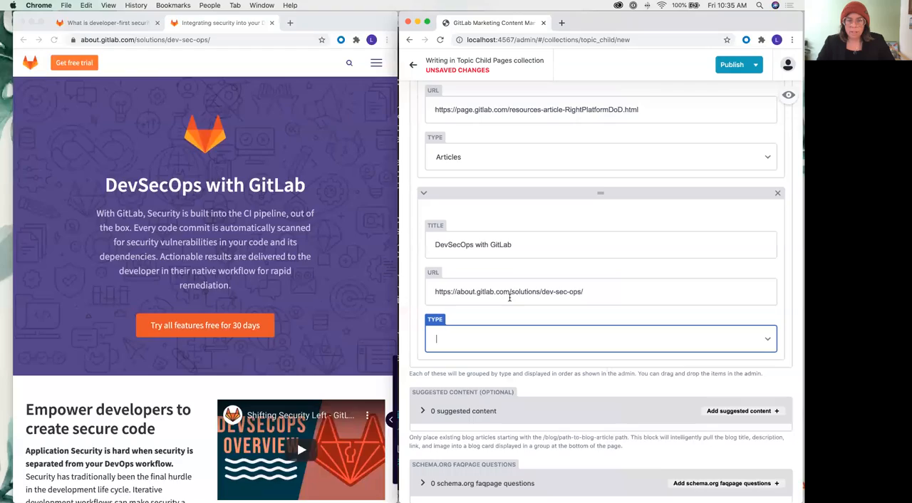
key(ctrl+Up)
click(347, 315)
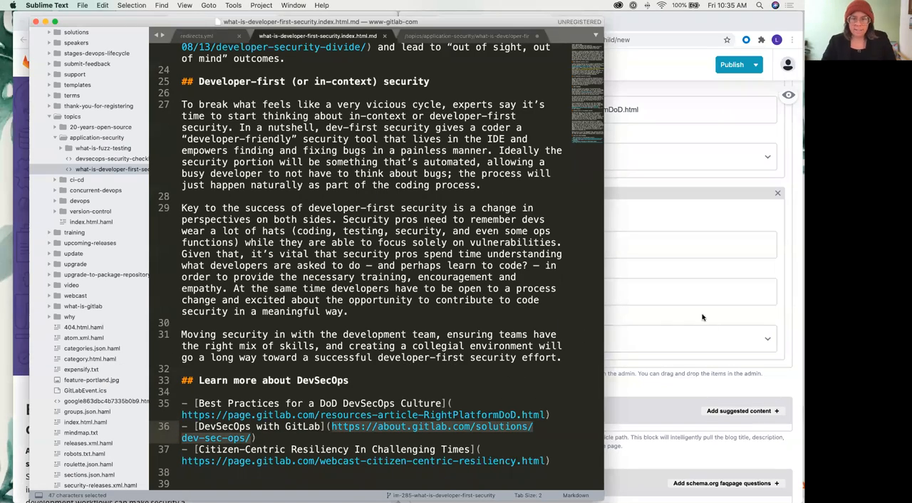
drag(197, 449, 470, 449)
key(super+c)
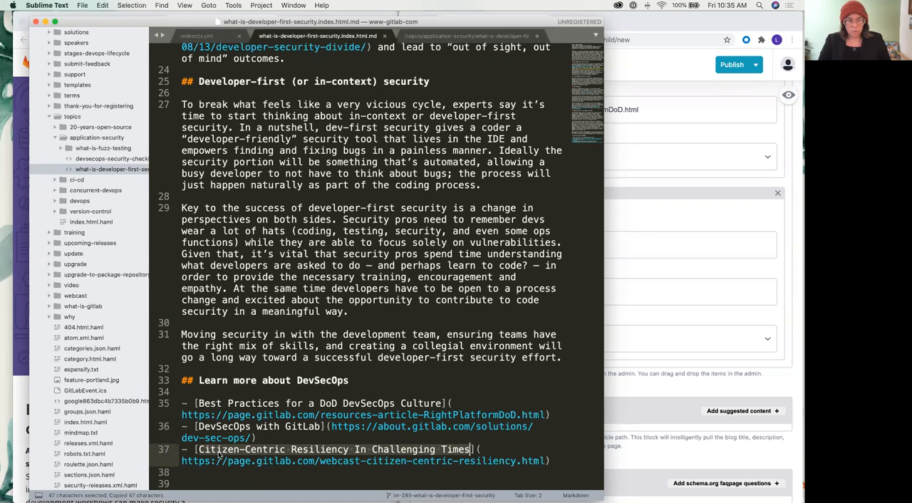
click(715, 305)
drag(518, 242, 434, 242)
key(super+v)
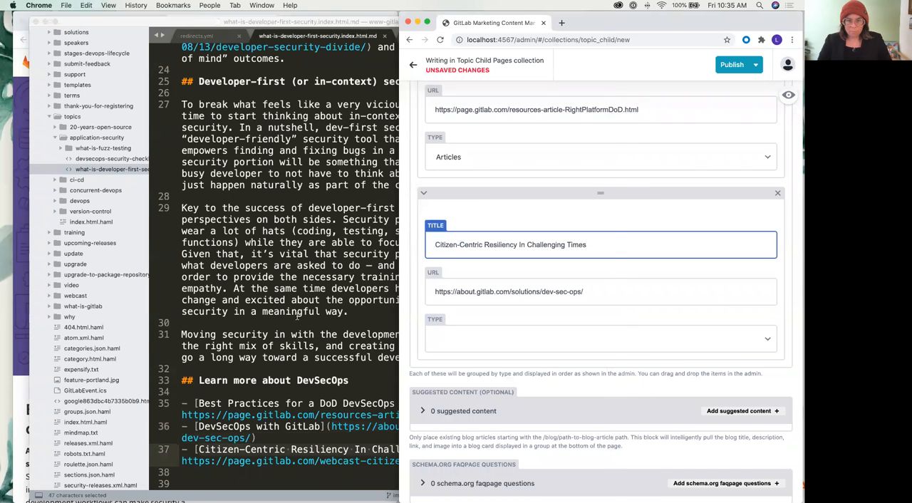
key(super+Tab)
drag(544, 464, 209, 461)
key(super+c)
key(super+Tab)
drag(611, 294, 408, 291)
key(super+v)
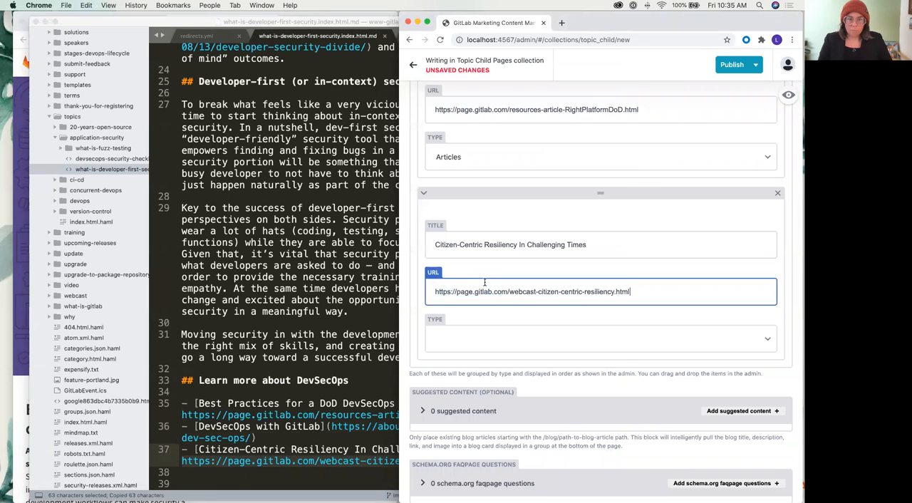
click(518, 339)
click(457, 365)
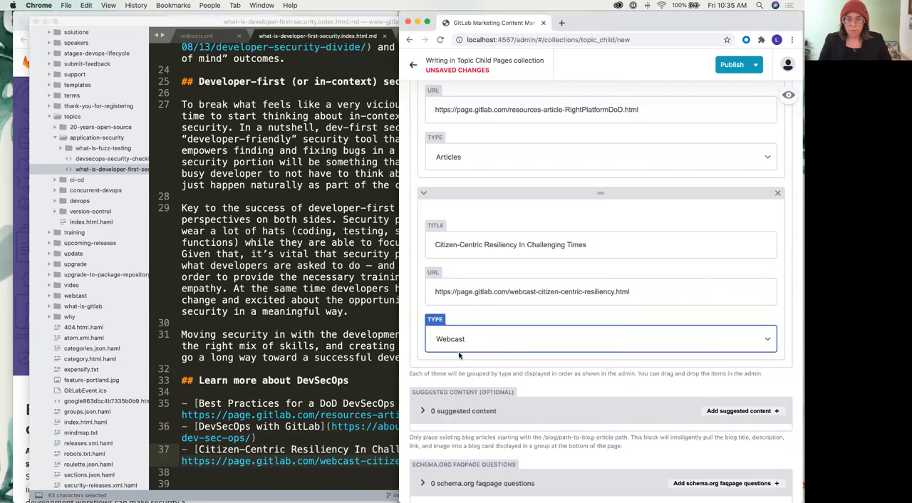
Add a cta_banner to the entry and copy "DevSecOps with GitLab" from the markdown source into its Title
scroll(481, 316, up, 12)
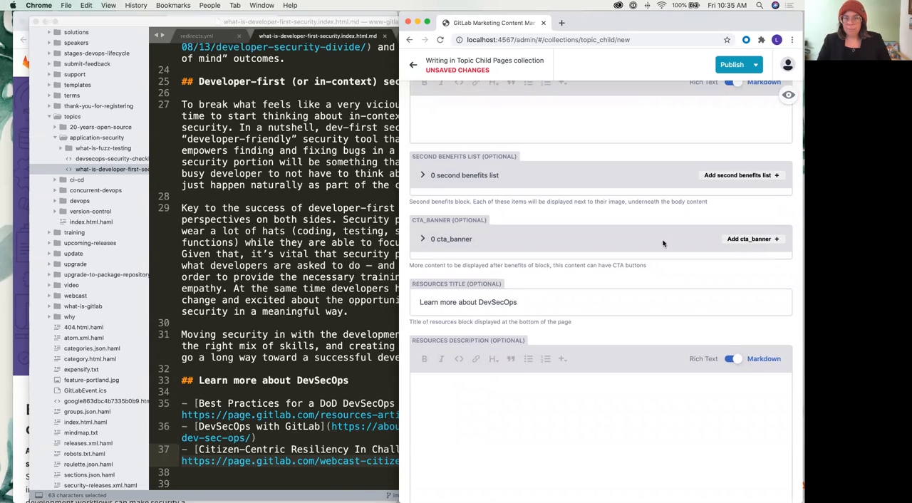
click(750, 250)
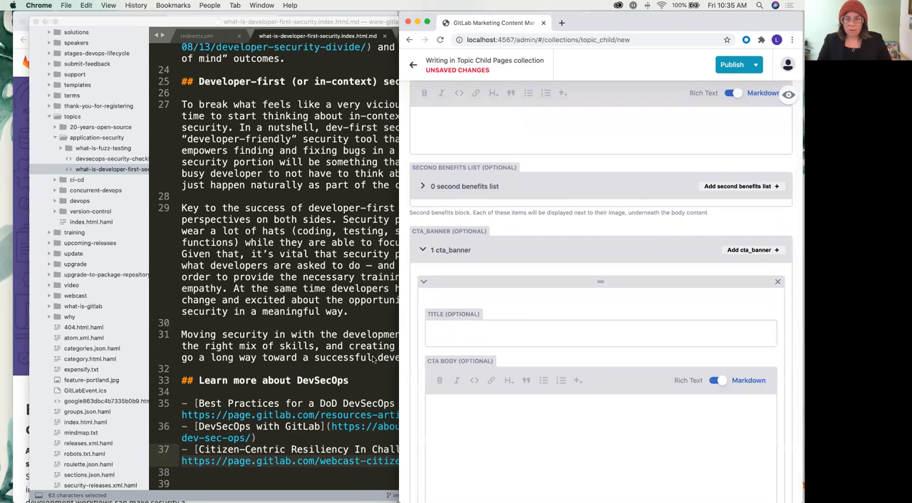
click(299, 413)
drag(322, 427, 198, 426)
key(super+c)
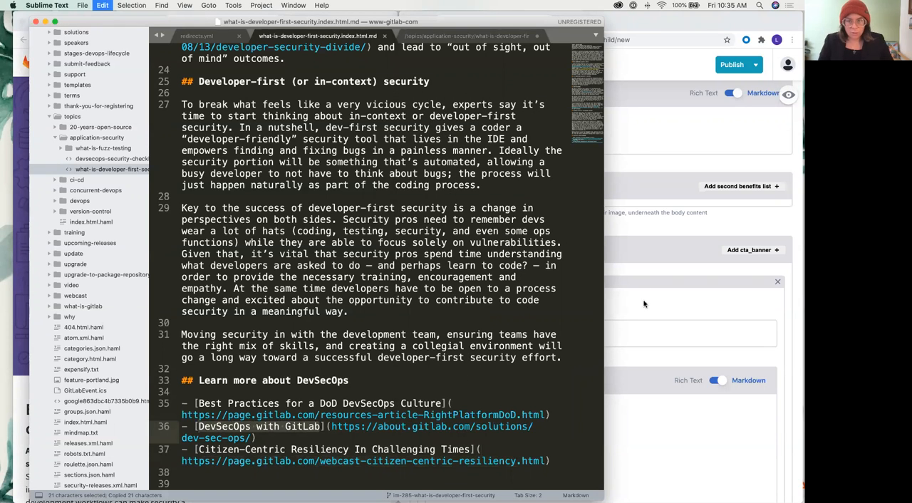
click(626, 294)
click(485, 328)
key(super+v)
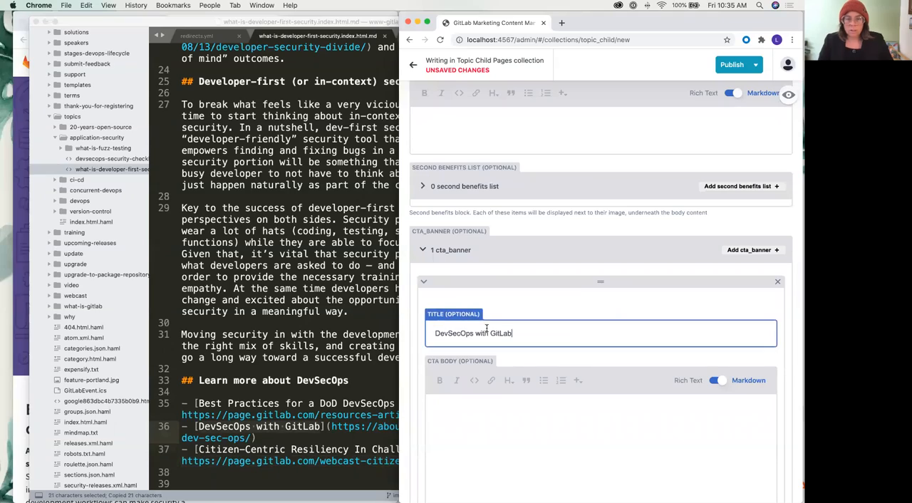
scroll(470, 285, down, 4)
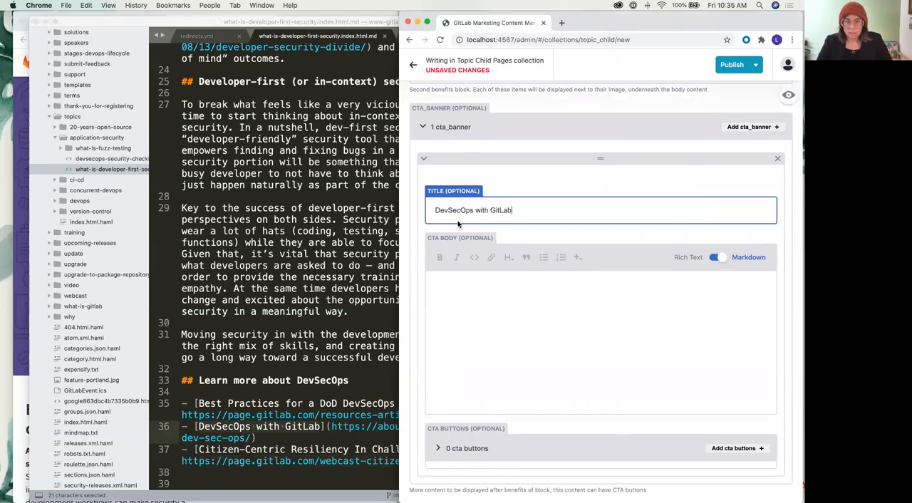
key(ctrl+Up)
click(367, 381)
drag(329, 426, 251, 438)
key(super+c)
click(697, 349)
scroll(712, 356, down, 2)
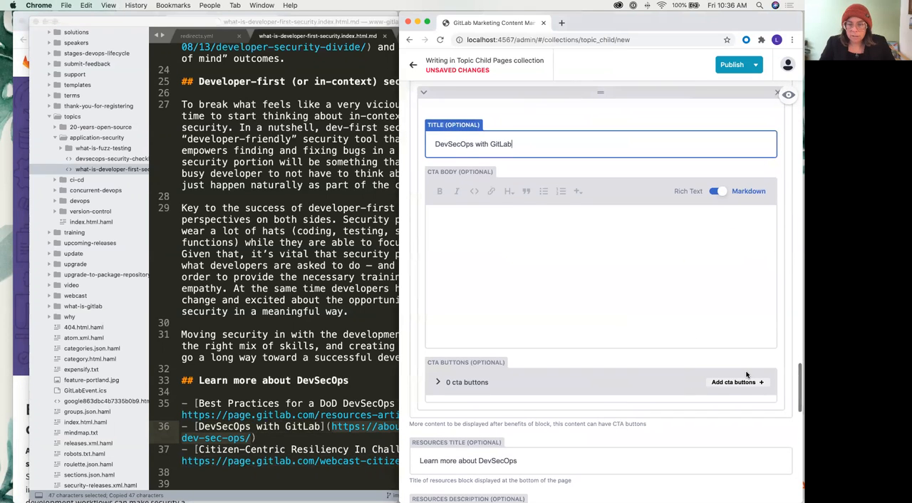
click(727, 383)
scroll(542, 370, down, 3)
click(486, 387)
key(super+v)
Check the DevSecOps solutions page for suitable wording and set the banner button's CTA Text to "Learn More"
key(ctrl+Up)
click(145, 180)
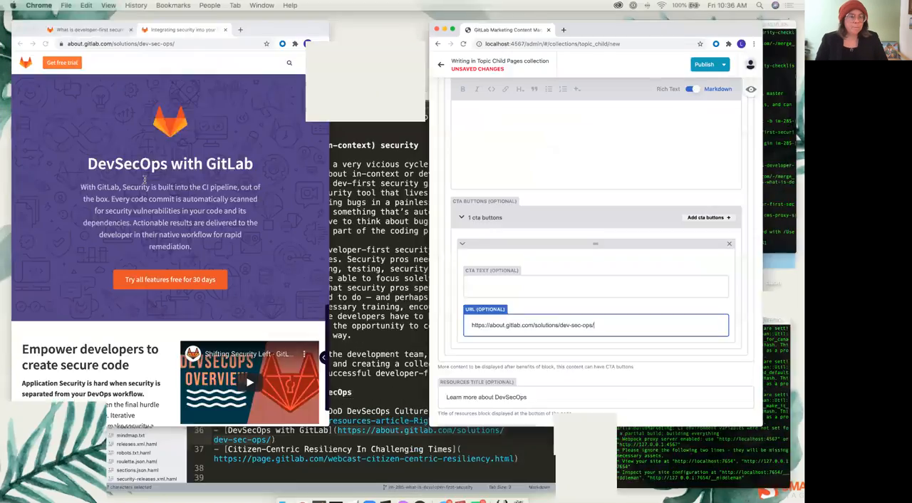
scroll(214, 293, down, 2)
scroll(215, 296, down, 3)
scroll(215, 296, up, 4)
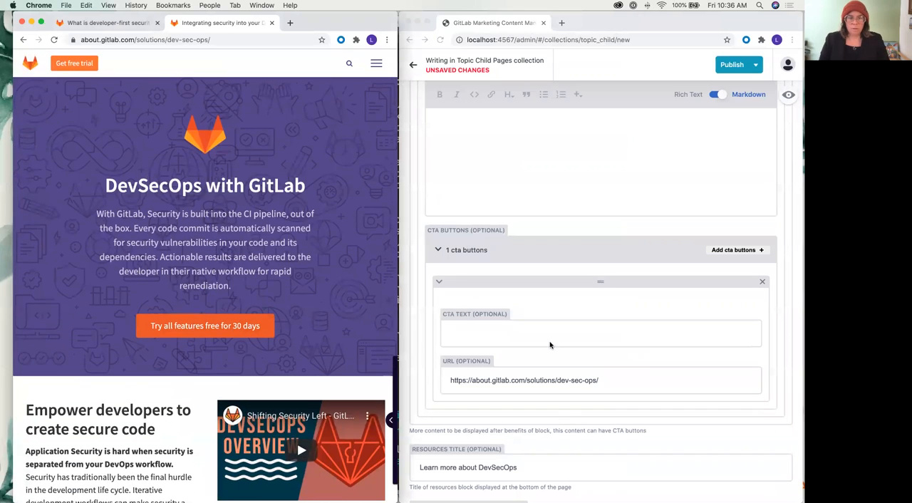
click(484, 335)
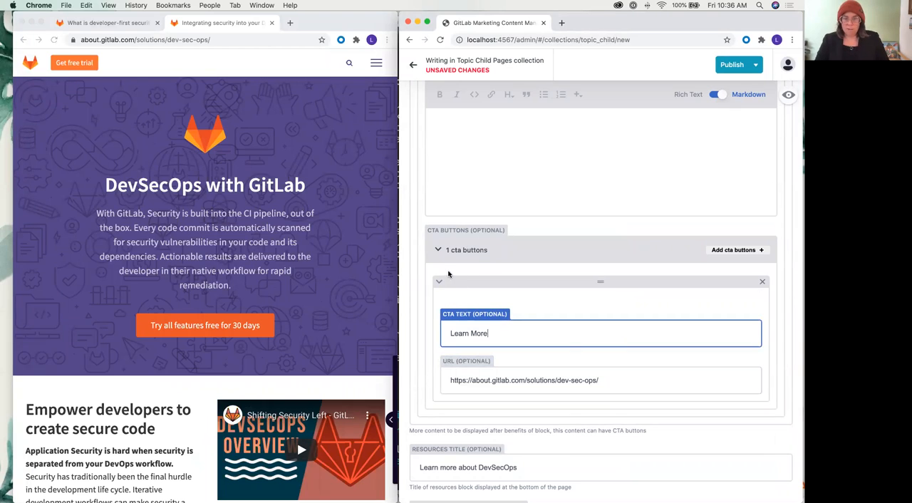
click(449, 274)
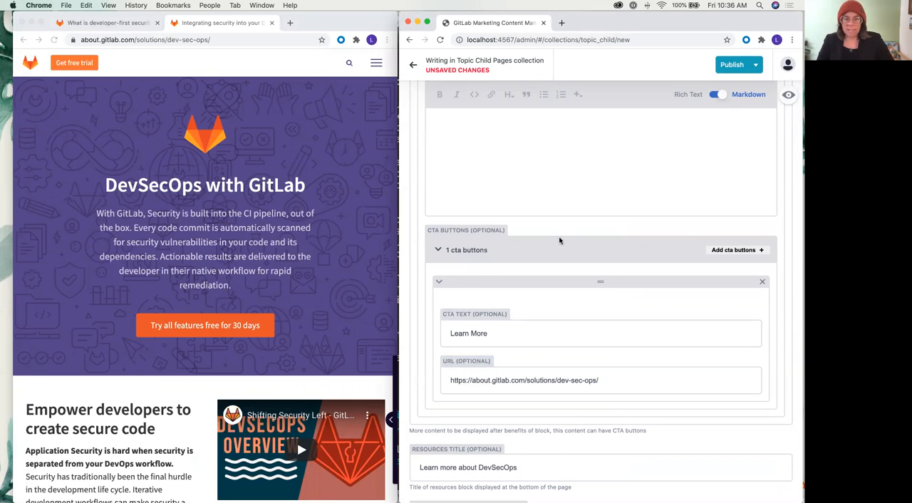
Review the completed fields of the new topic child page entry and try to publish it now
scroll(535, 238, down, 15)
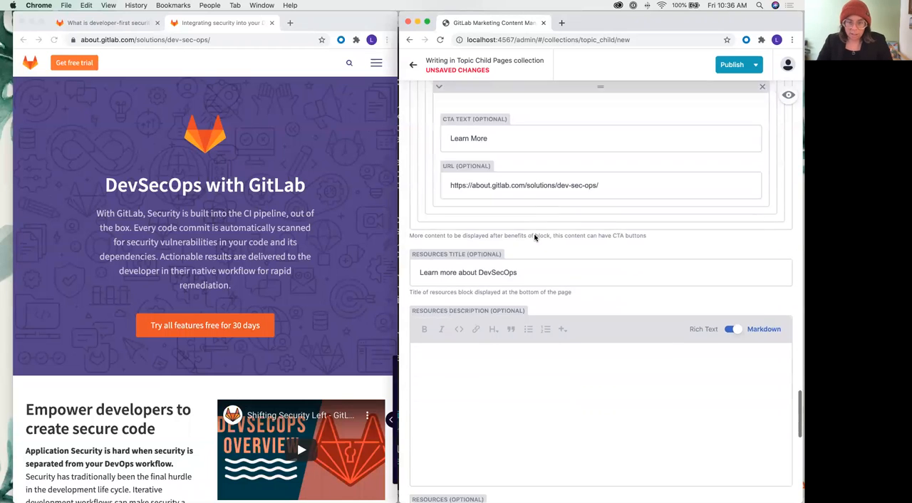
scroll(535, 237, down, 15)
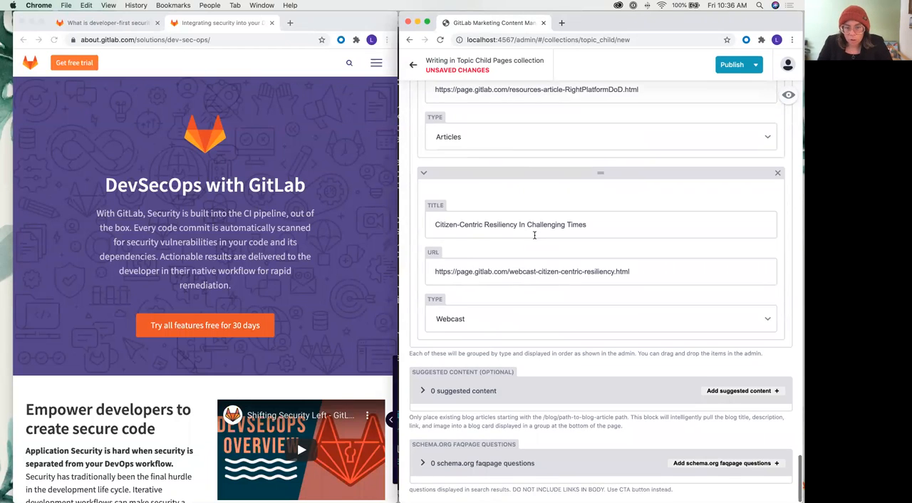
scroll(534, 237, up, 20)
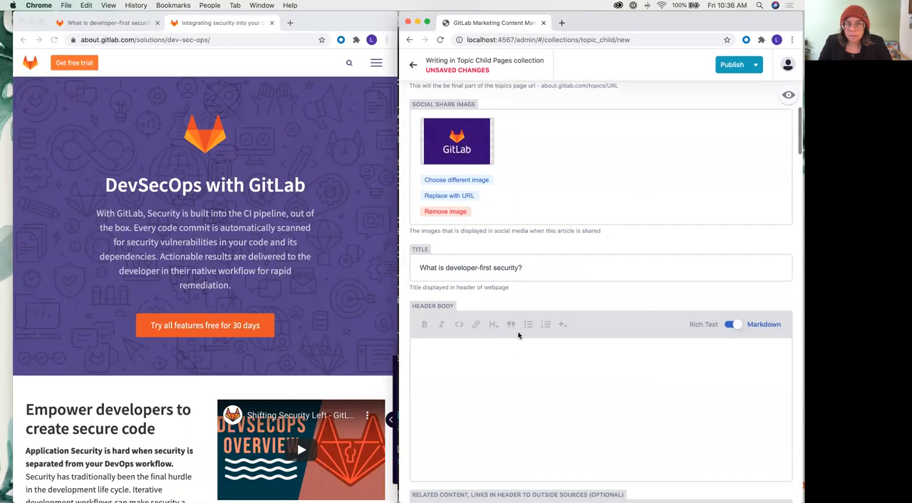
scroll(518, 331, up, 3)
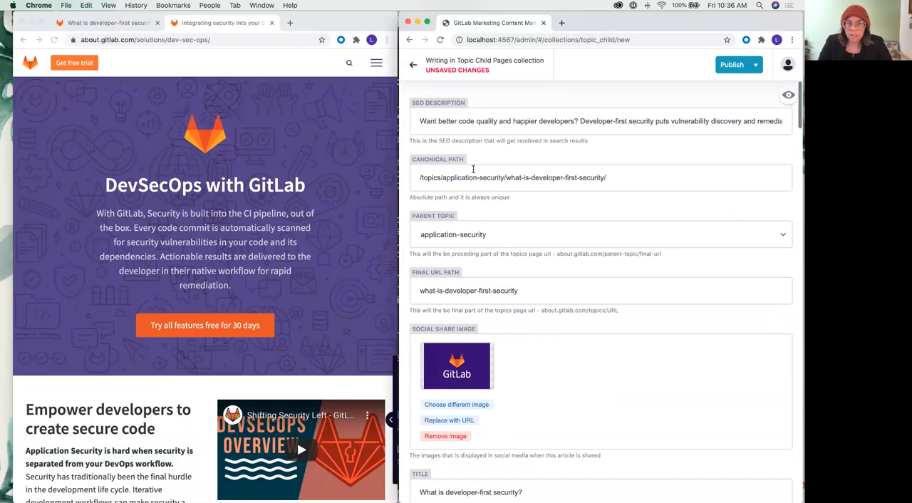
click(738, 64)
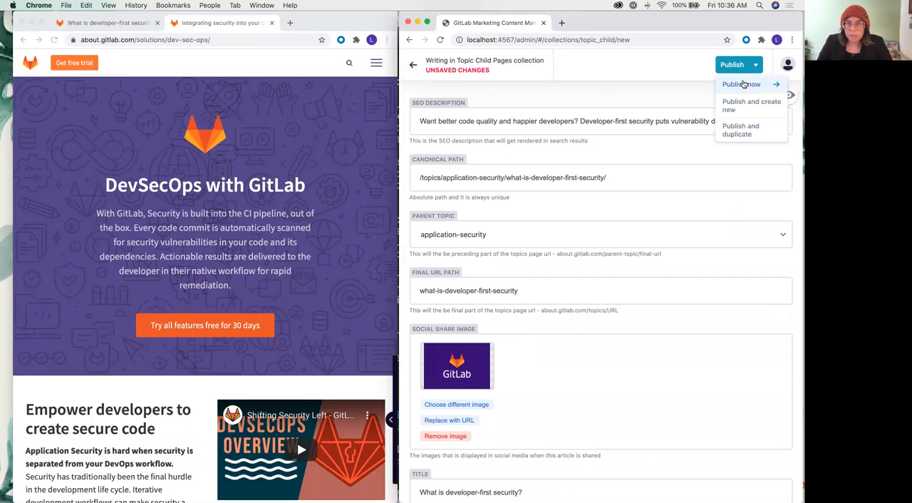
click(739, 85)
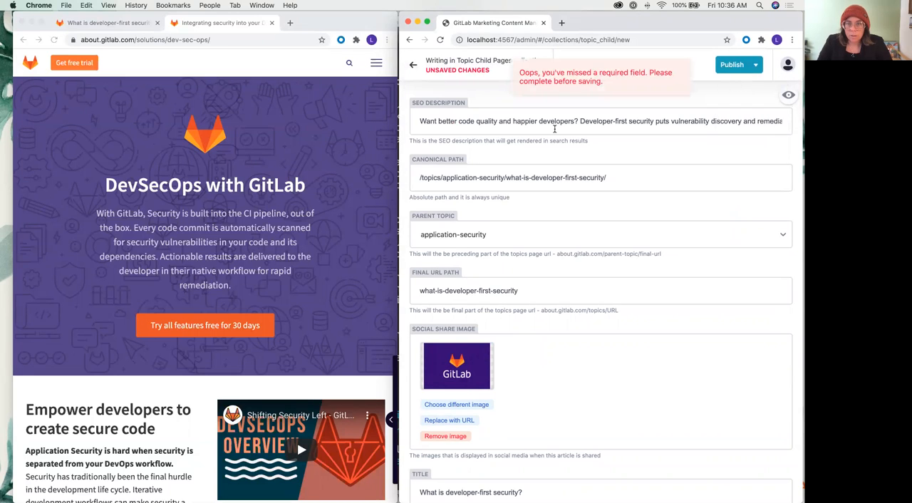
Copy the opening paragraph beginning "DevSecOps is a software development methodology" from the "What is developer-first security?" preview into the Header Body field
scroll(556, 122, down, 5)
click(465, 292)
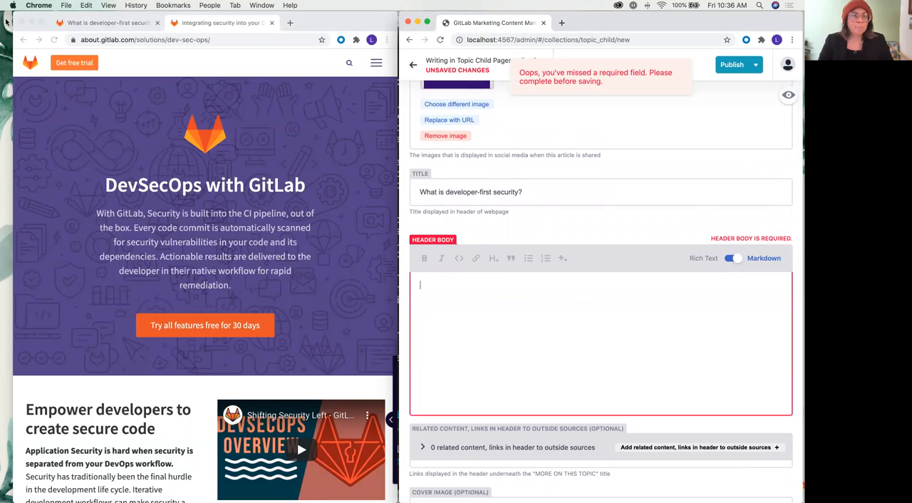
click(23, 40)
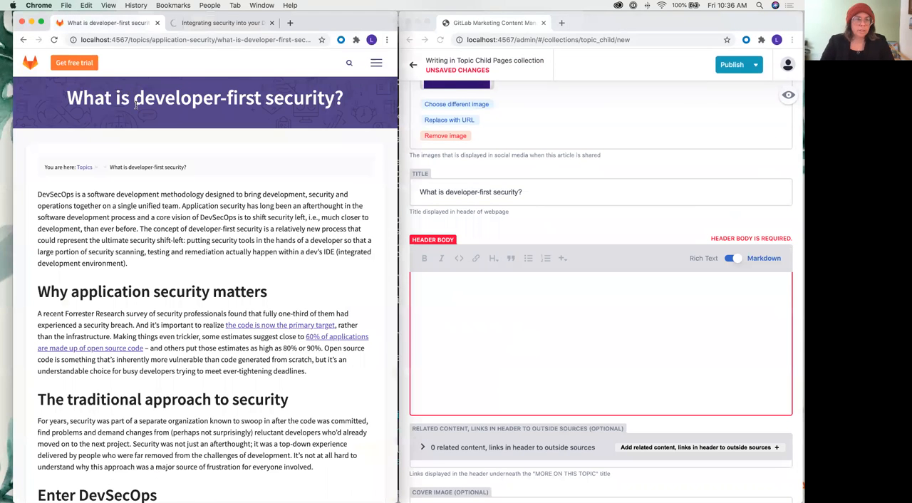
scroll(146, 178, down, 1)
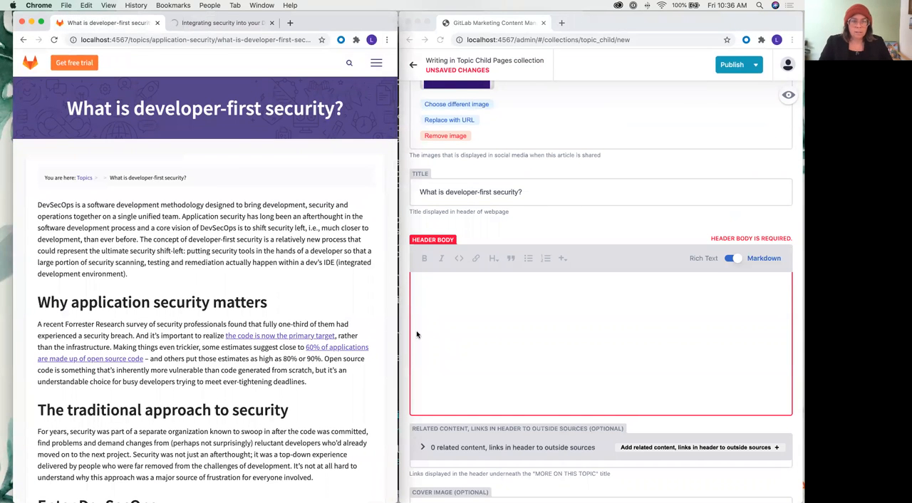
scroll(417, 328, down, 2)
drag(136, 274, 23, 204)
key(super+c)
click(482, 230)
key(super+v)
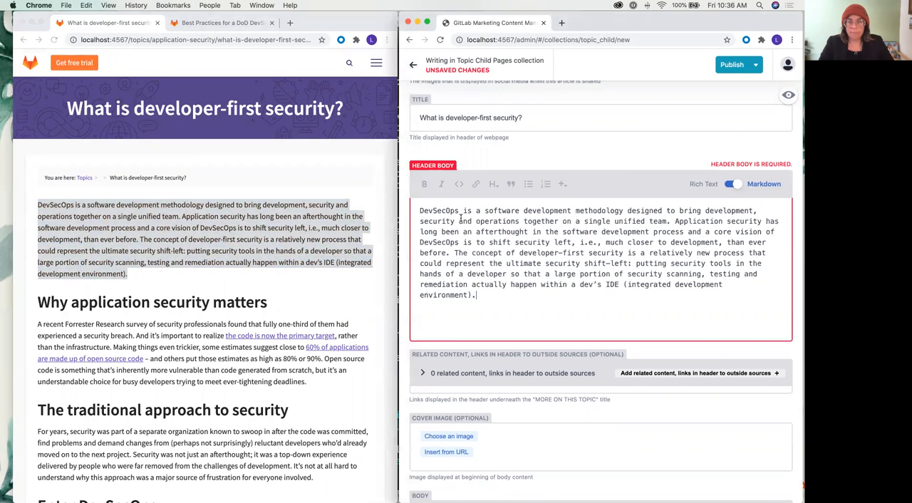
Delete the duplicated opening paragraph above "Why application security matters" from the Body field and publish the entry now
scroll(461, 217, down, 5)
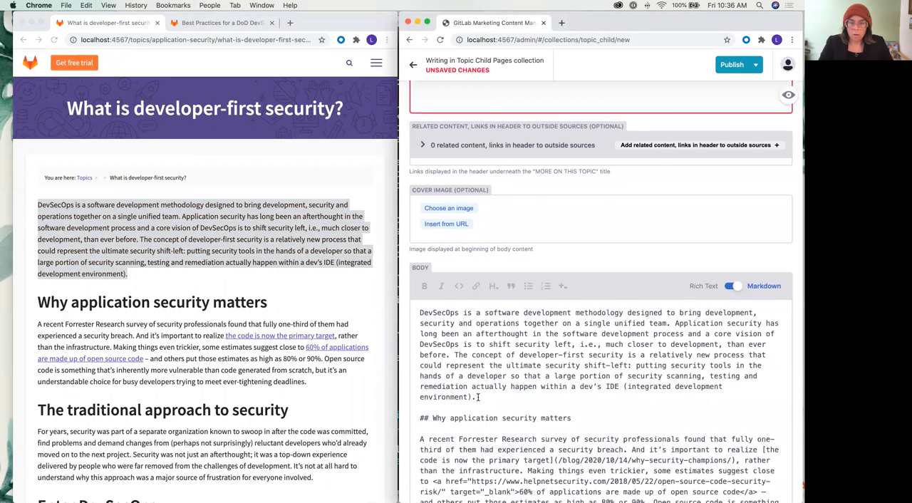
drag(420, 408, 413, 312)
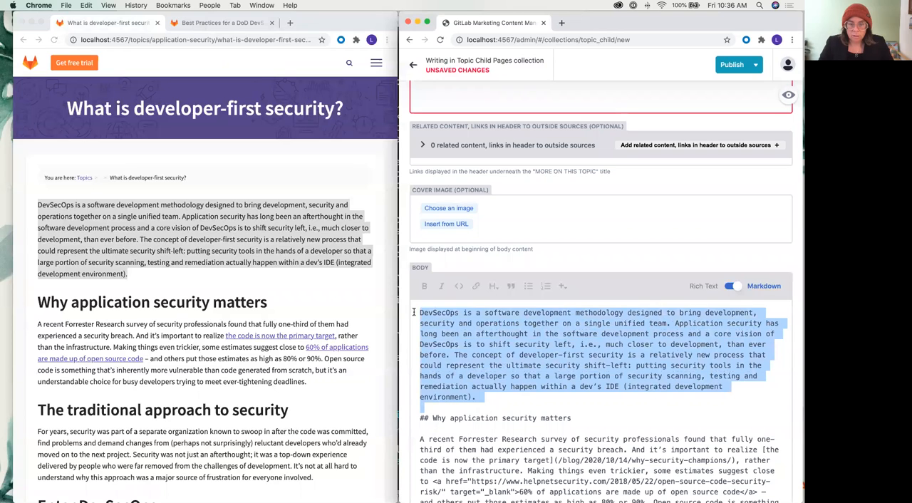
key(BackSpace)
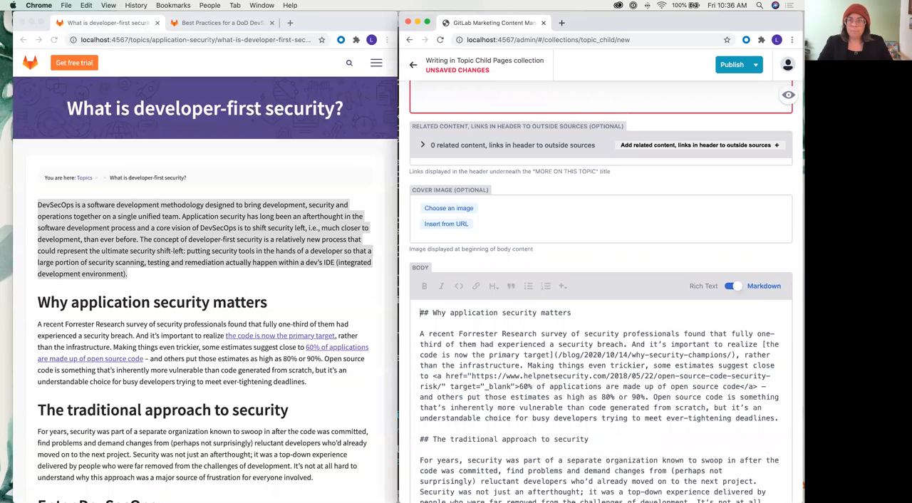
click(730, 66)
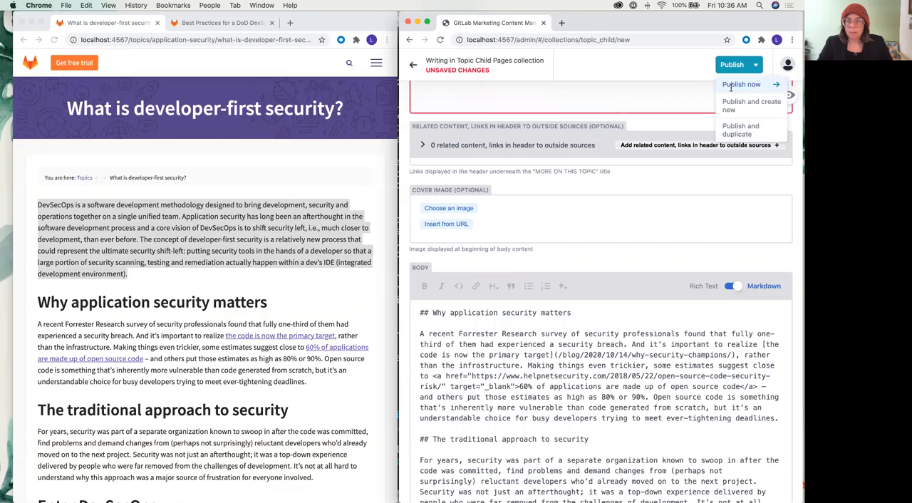
click(744, 85)
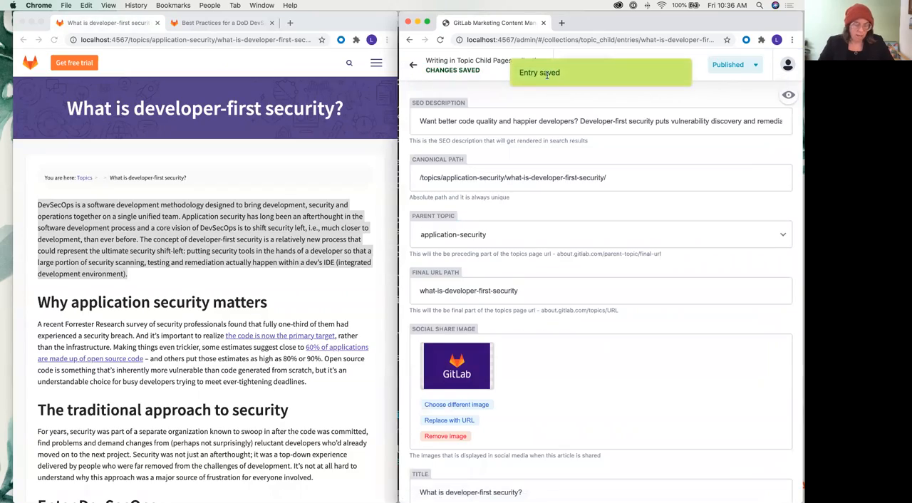
In Sublime Text, open what-is-developer-first-security.yml from data/topic_children and review its header, body, CTA banner and resources data
key(ctrl+Up)
click(248, 354)
scroll(85, 206, up, 3)
scroll(92, 199, up, 15)
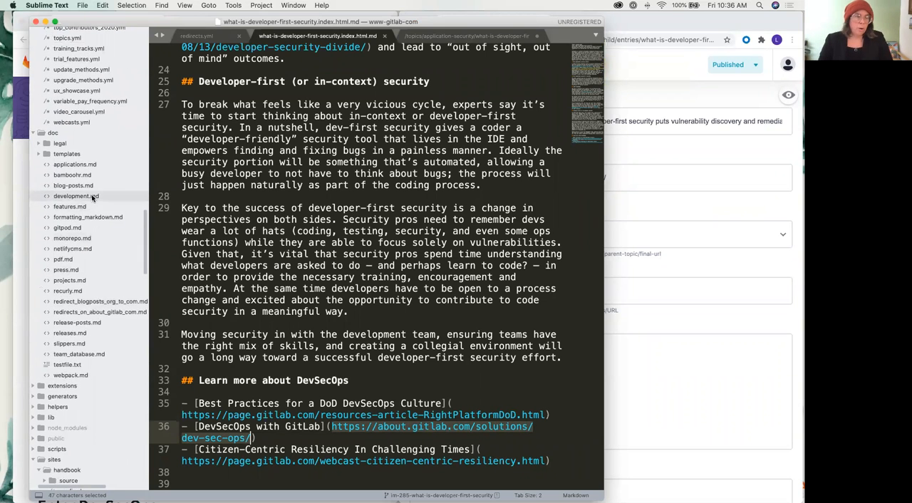
scroll(92, 200, up, 2)
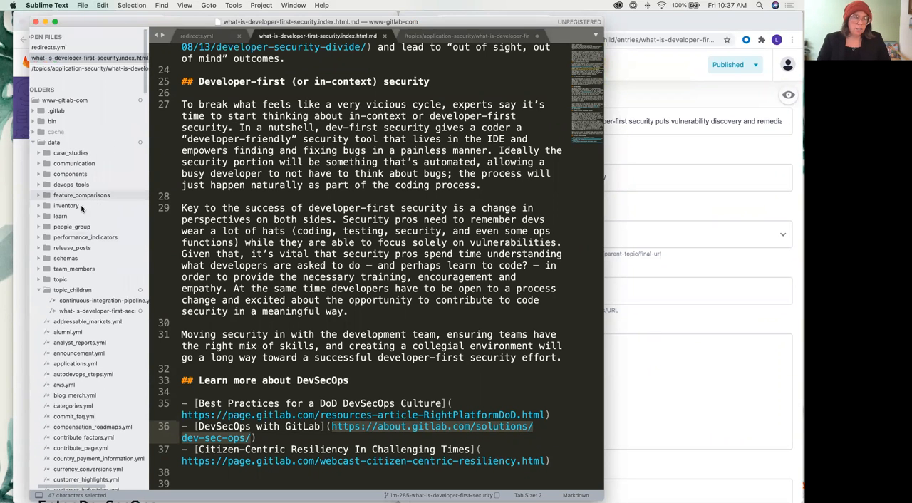
click(79, 310)
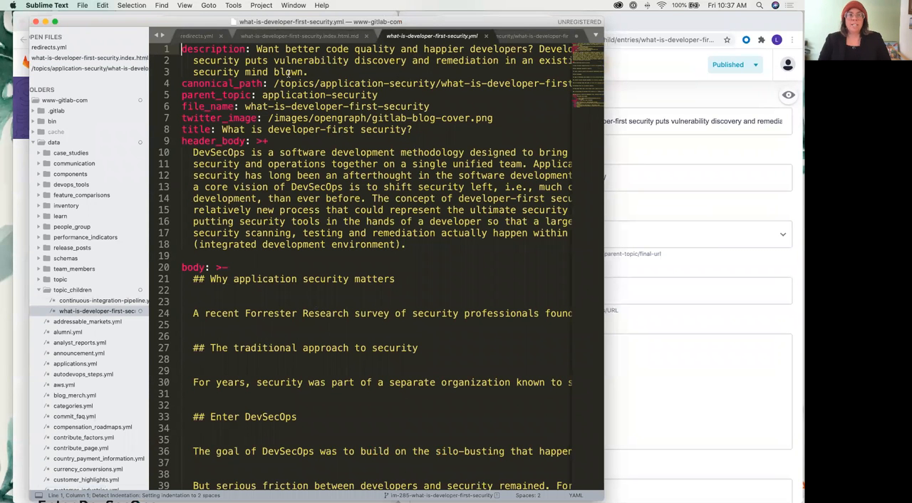
scroll(288, 73, down, 10)
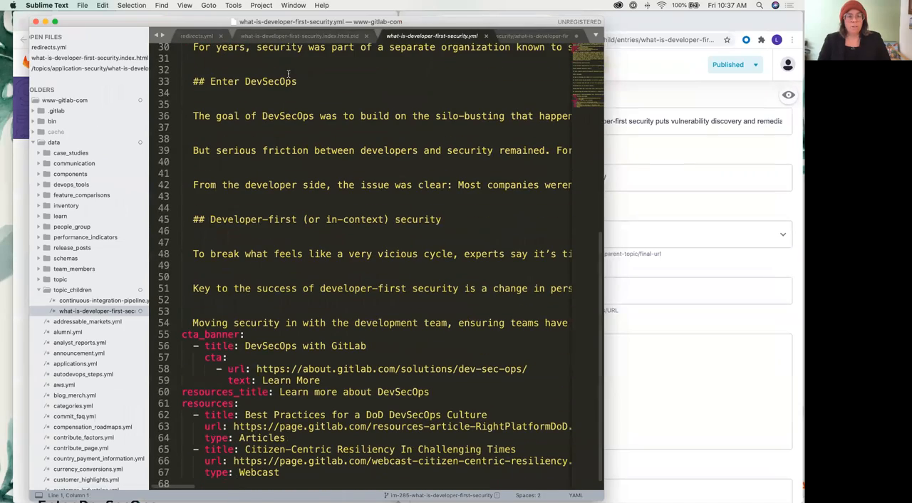
In redirects.yml, duplicate the final vmware-tanzu redirect block at the end of the file
key(ctrl+Up)
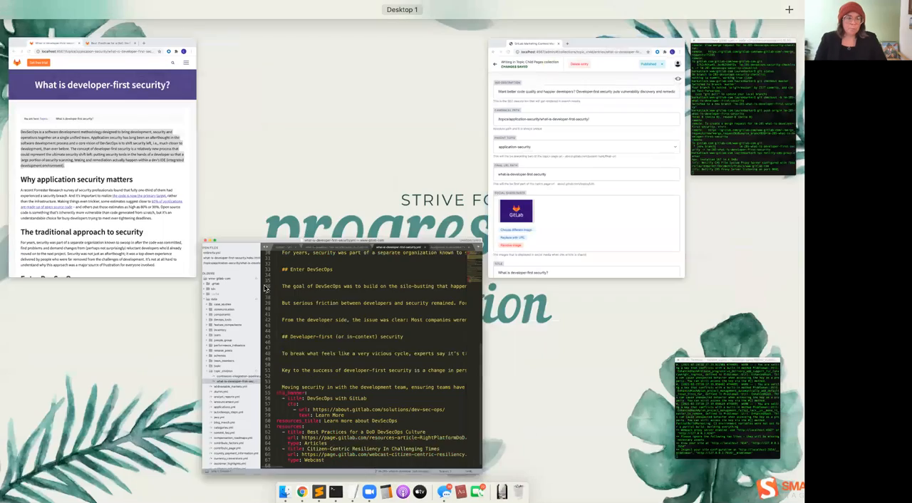
click(327, 321)
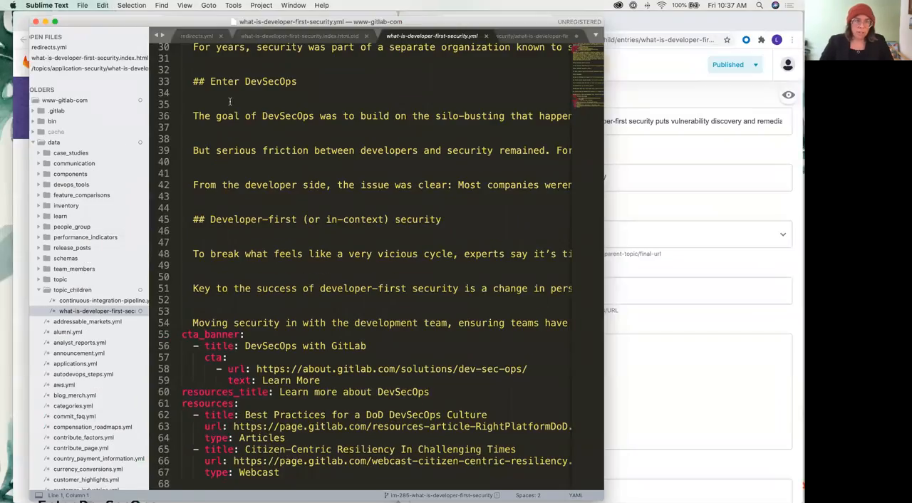
click(197, 36)
scroll(265, 313, down, 5)
drag(284, 462, 179, 418)
key(super+c)
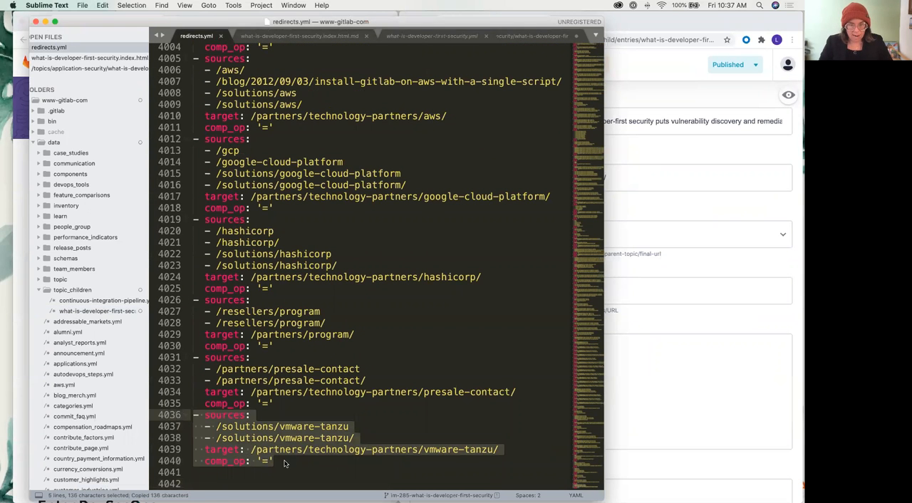
click(284, 462)
key(Return)
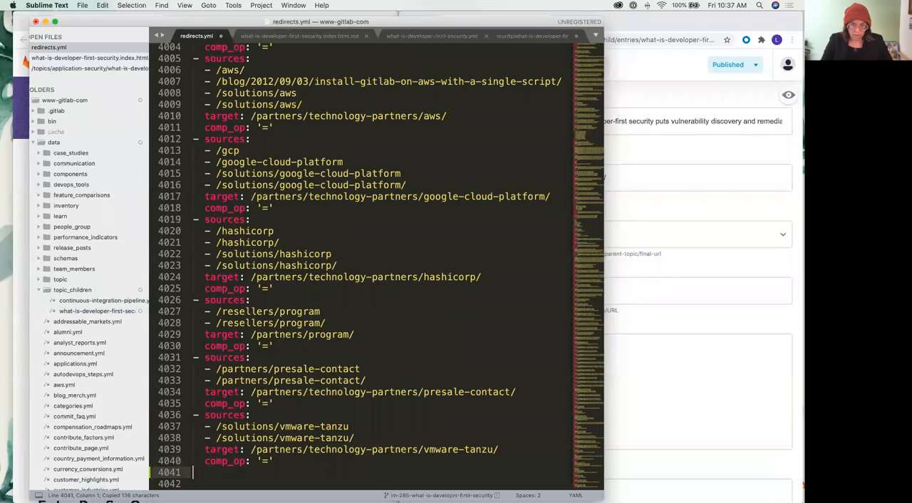
key(super+v)
Set the copied redirect's source to the old page path /topics/application-security/what-is-developer-first-security.index.html, remove its second source line and save the file
key(ctrl+Up)
click(106, 124)
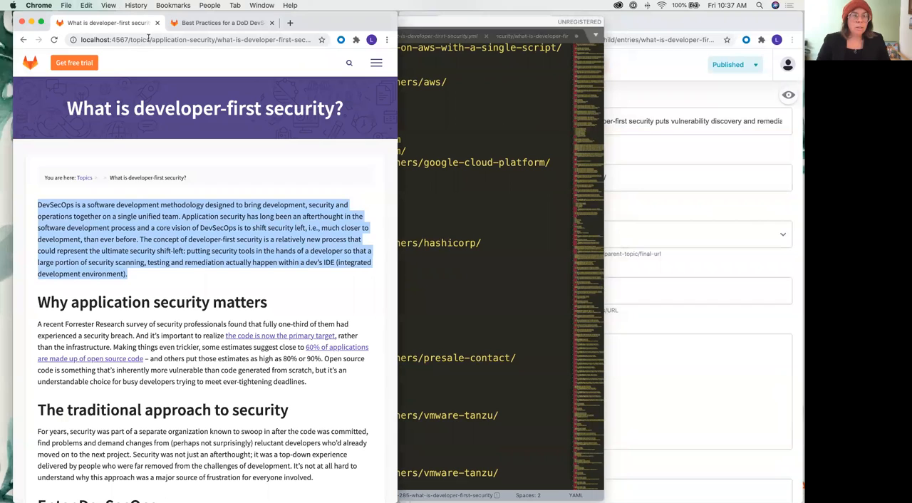
click(129, 40)
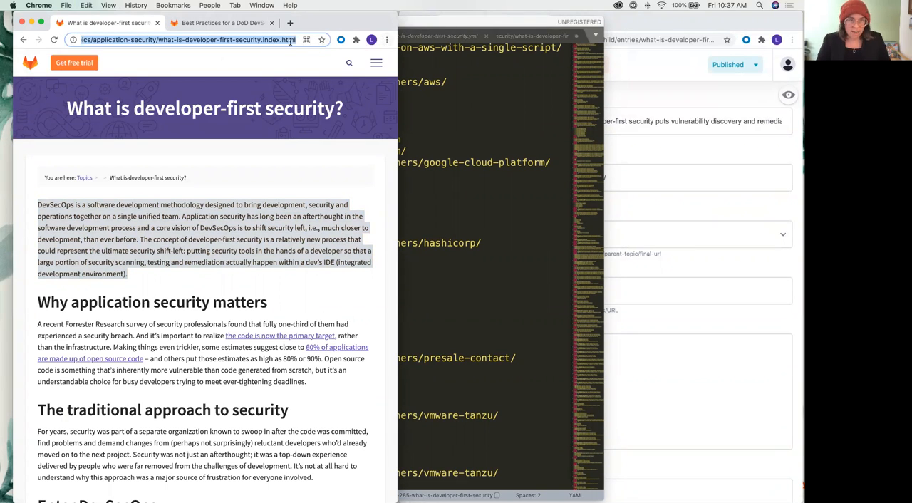
key(super+Tab)
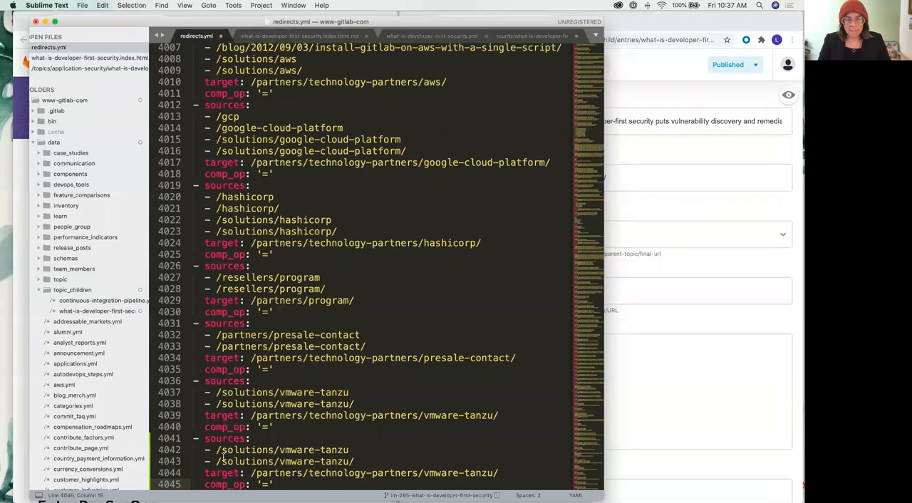
drag(217, 450, 377, 449)
key(super+v)
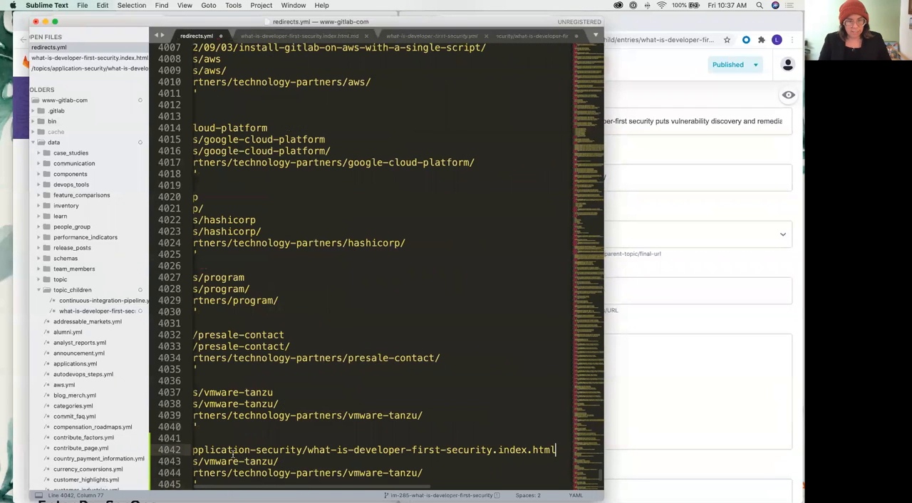
scroll(299, 462, left, 5)
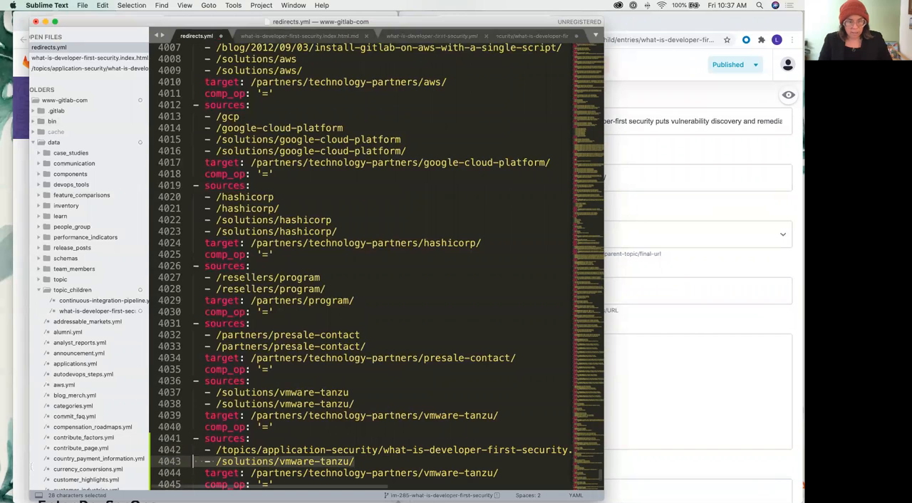
key(super+s)
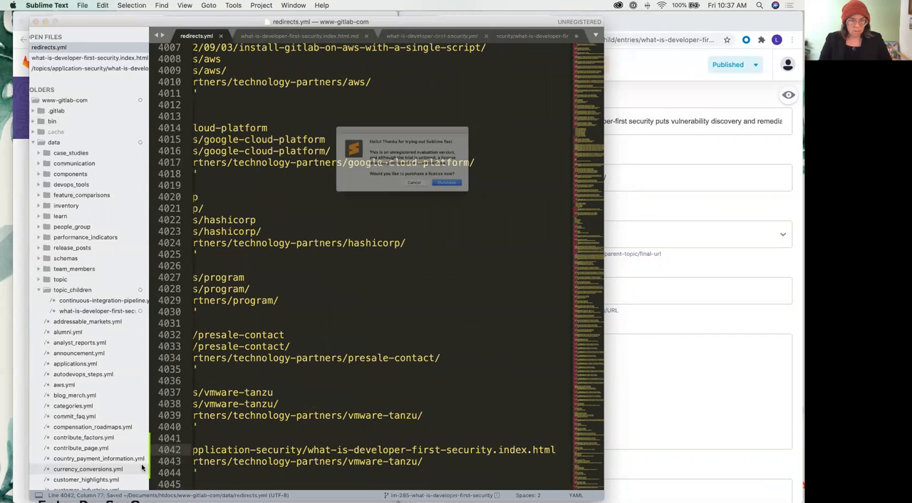
click(421, 196)
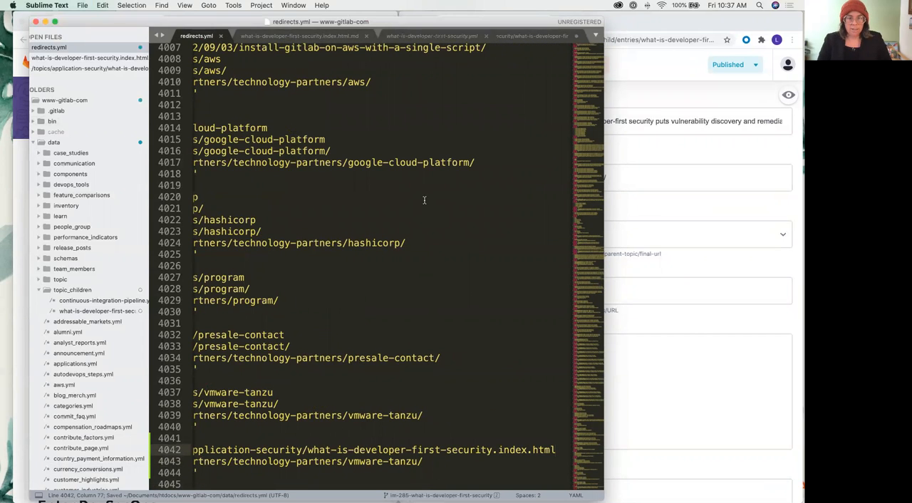
Set the new redirect's target to /topics/application-security/what-is-developer-first-security/
drag(493, 451, 348, 462)
key(super+c)
drag(456, 466, 576, 467)
key(super+v)
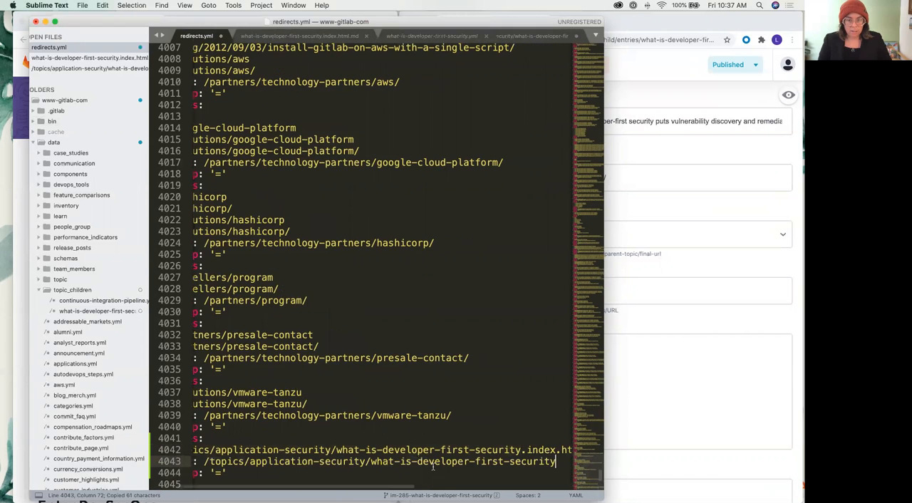
text(/)
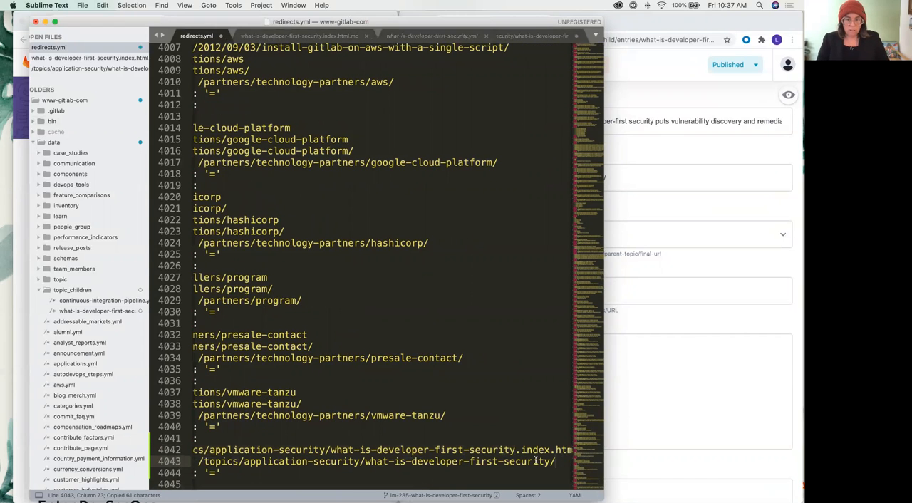
scroll(542, 461, right, 1)
Load localhost:4567/topics/application-security/what-is-developer-first-security/ in Chrome and examine the page alongside the Terminal server output
key(ctrl+Up)
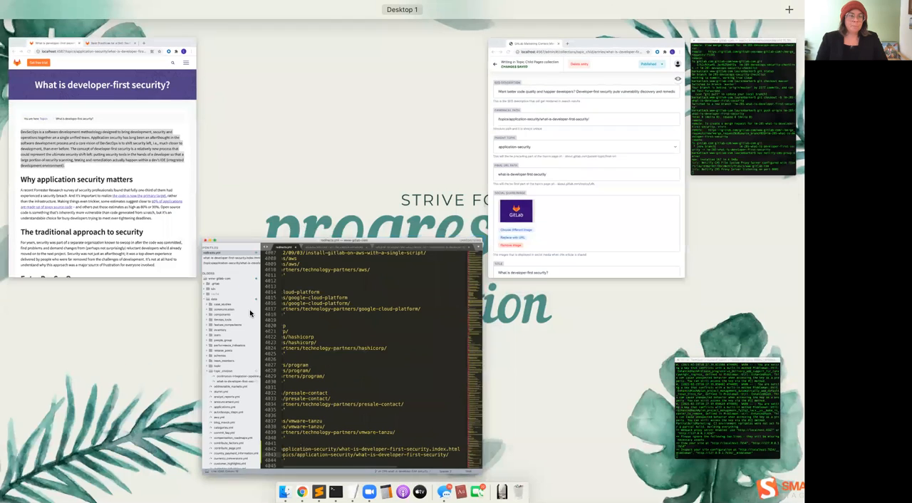
click(155, 121)
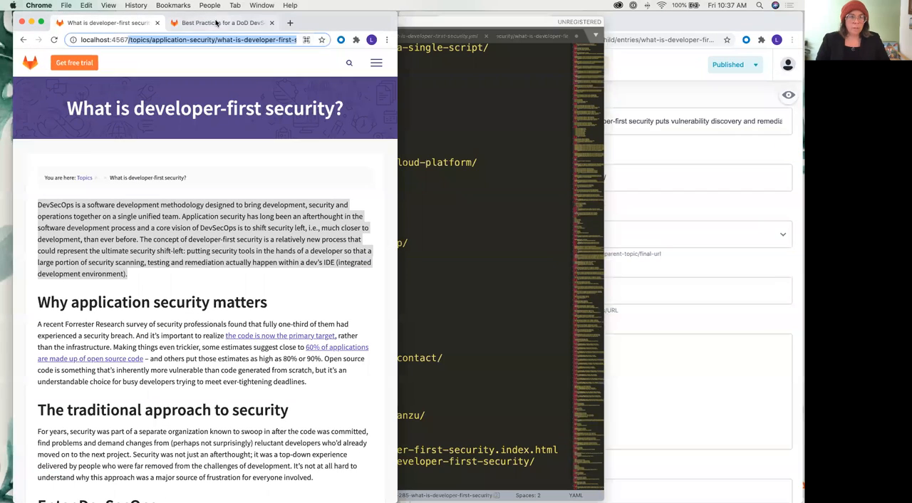
click(158, 40)
key(Return)
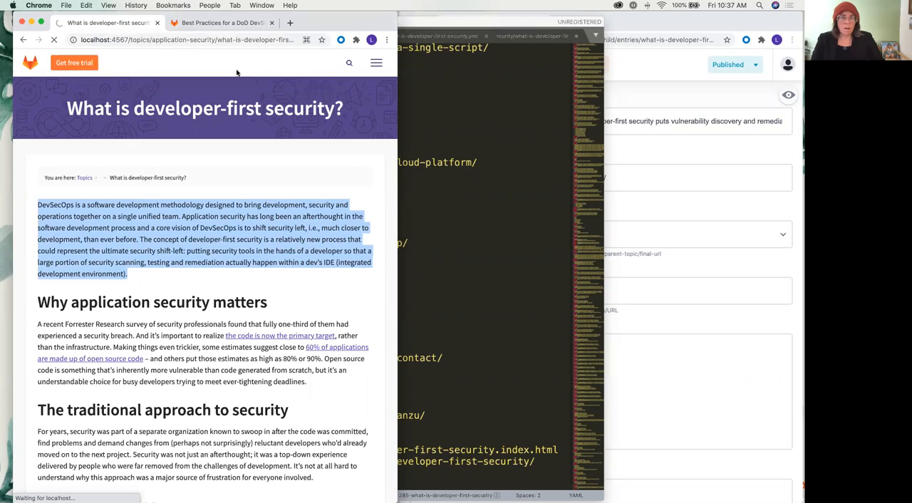
key(ctrl+Up)
click(674, 358)
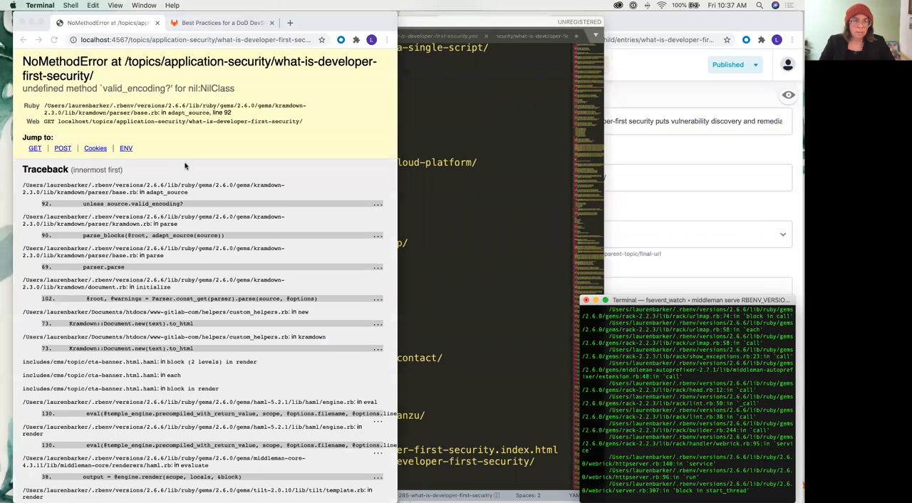
click(149, 105)
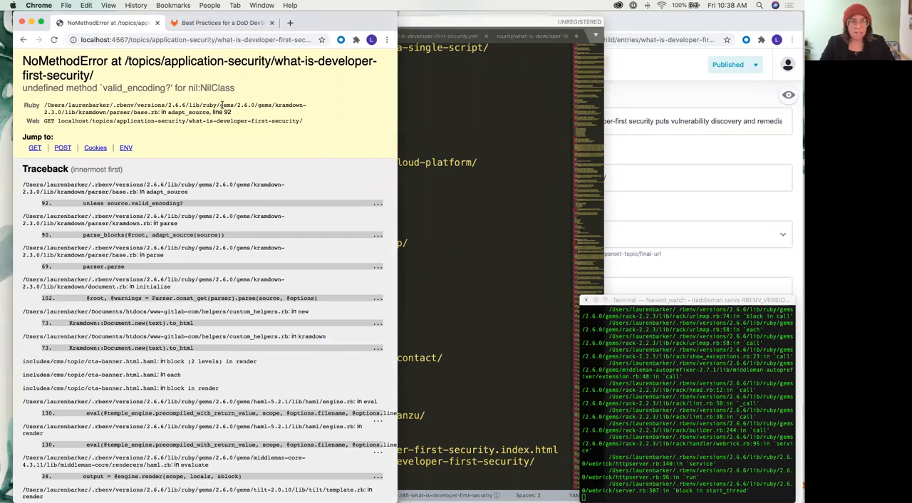
Return to the published entry in the content manager and examine its fields, especially the CTA banner, for the cause of the page error
key(ctrl+Up)
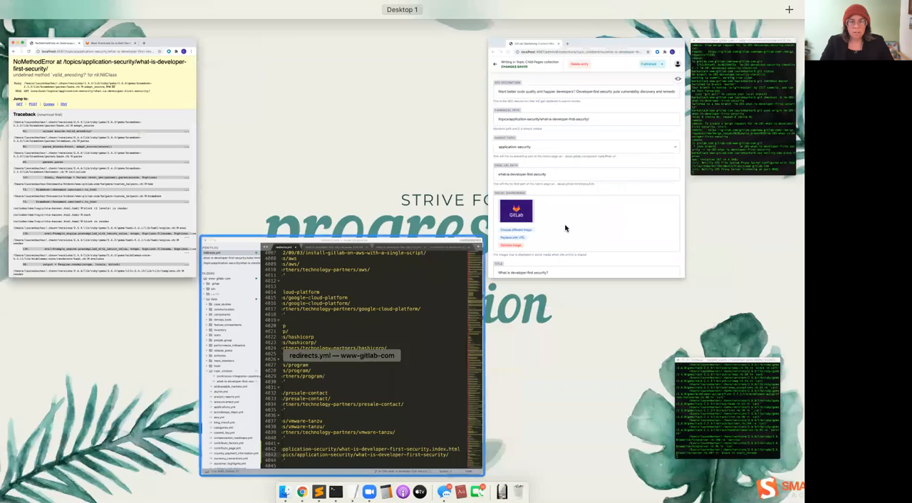
click(586, 196)
scroll(453, 232, down, 2)
key(ctrl+Up)
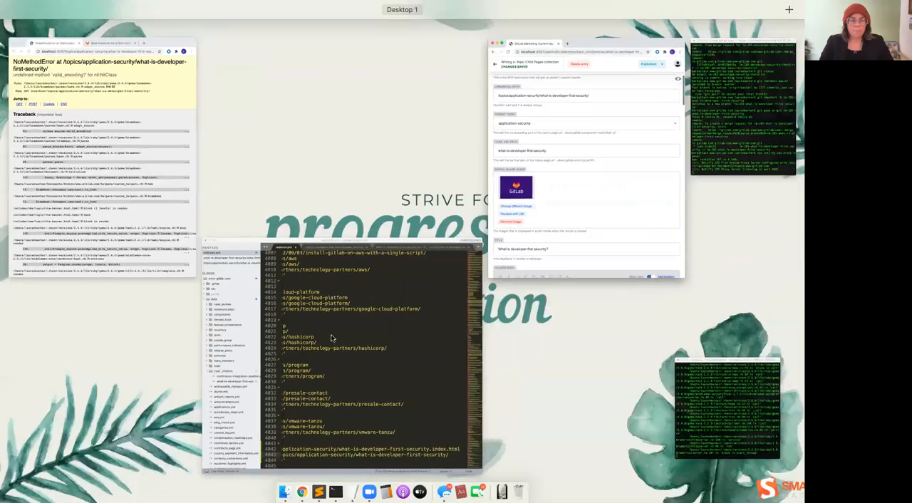
click(333, 338)
key(ctrl+Up)
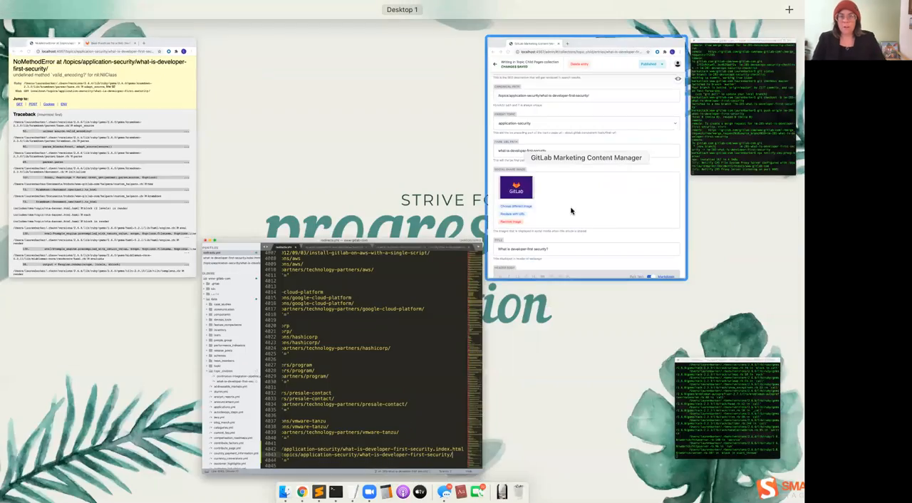
click(570, 209)
scroll(466, 260, up, 2)
scroll(465, 260, down, 15)
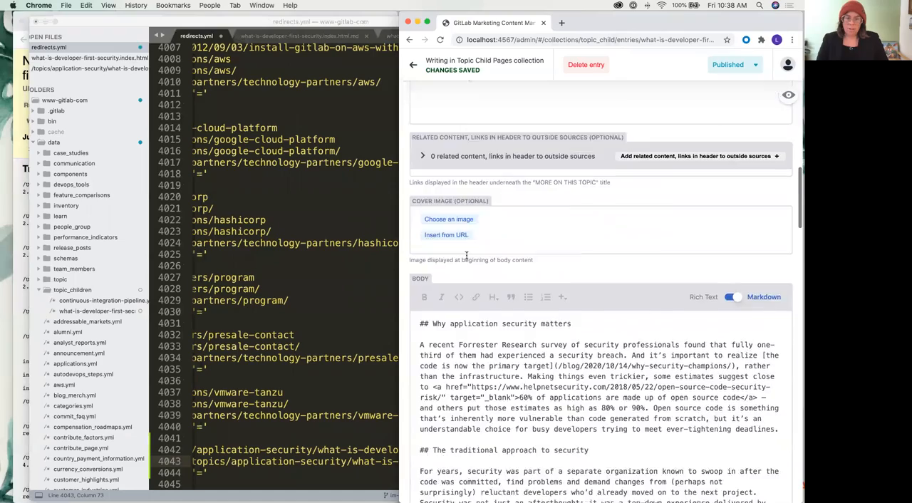
scroll(464, 242, up, 15)
scroll(459, 232, down, 14)
scroll(459, 232, down, 15)
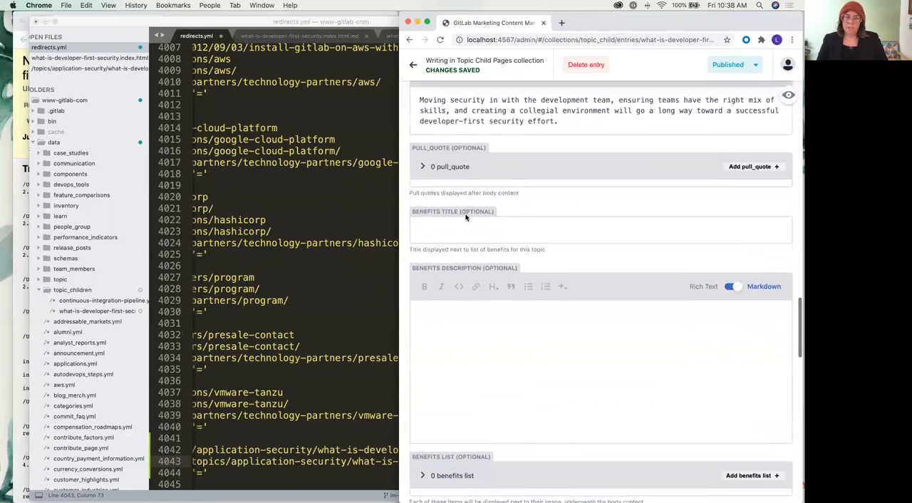
scroll(467, 213, down, 10)
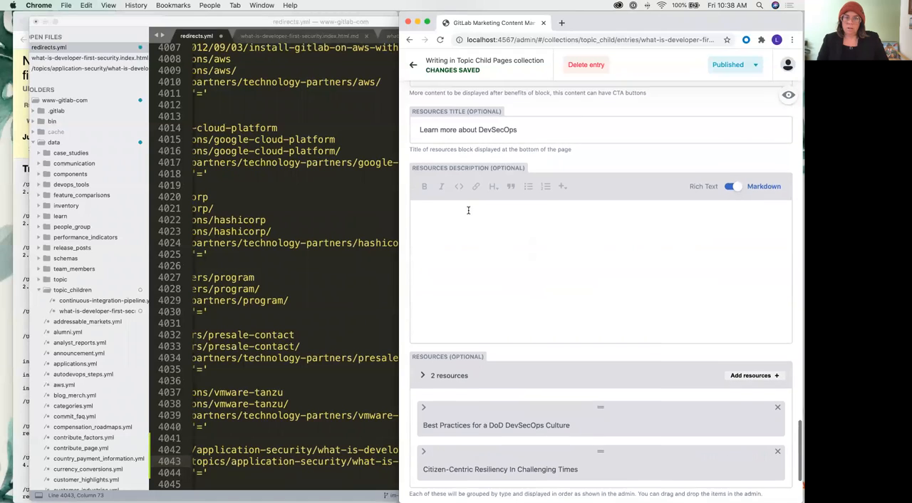
scroll(468, 208, up, 5)
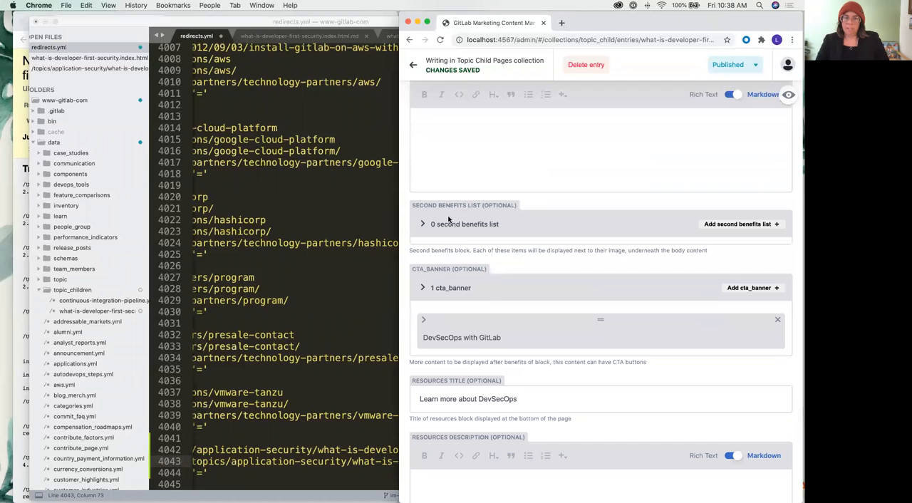
scroll(558, 305, down, 1)
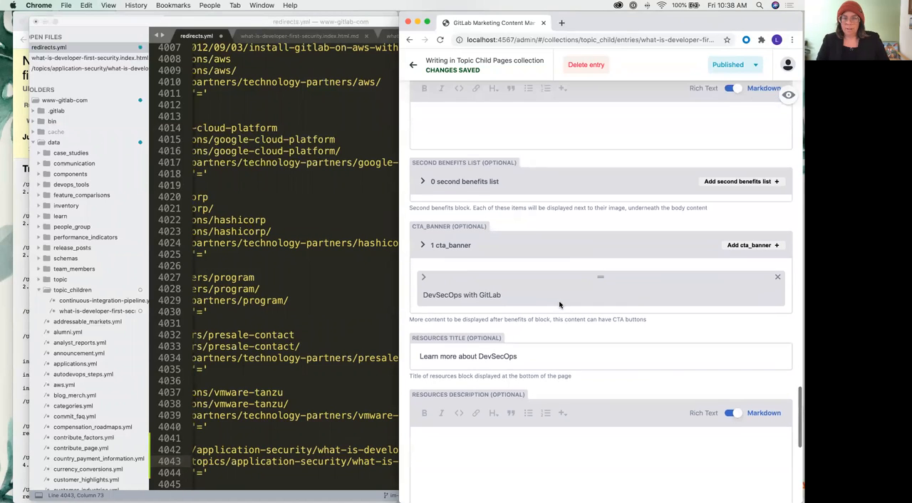
Expand the "DevSecOps with GitLab" CTA banner in the entry and start editing its empty CTA body
click(424, 279)
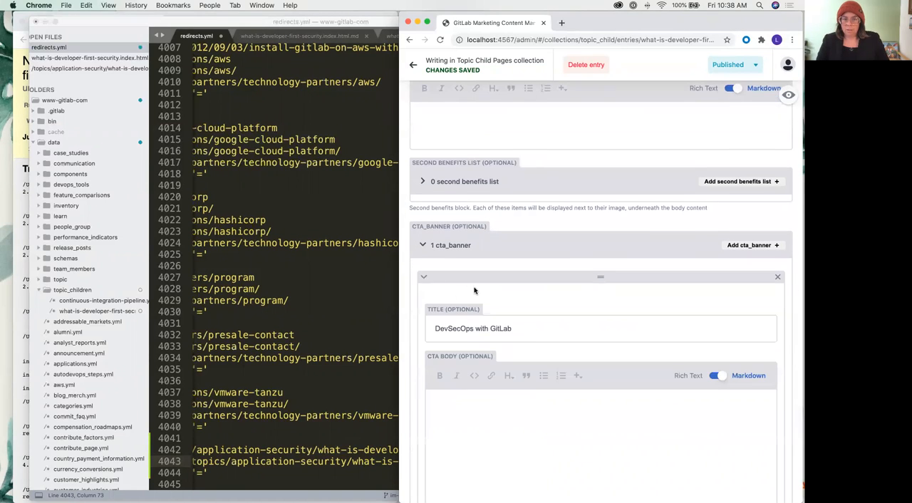
scroll(474, 290, down, 1)
scroll(563, 342, down, 1)
click(470, 279)
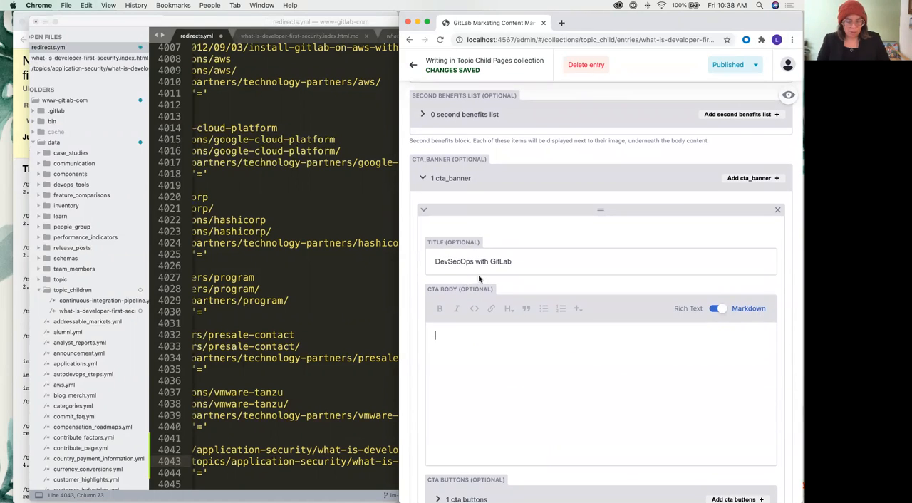
Reopen the about.gitlab.com/solutions/dev-sec-ops/ page and copy the first two sentences of its "DevSecOps with GitLab" introduction, ending at "dependencies."
key(ctrl+Up)
click(81, 121)
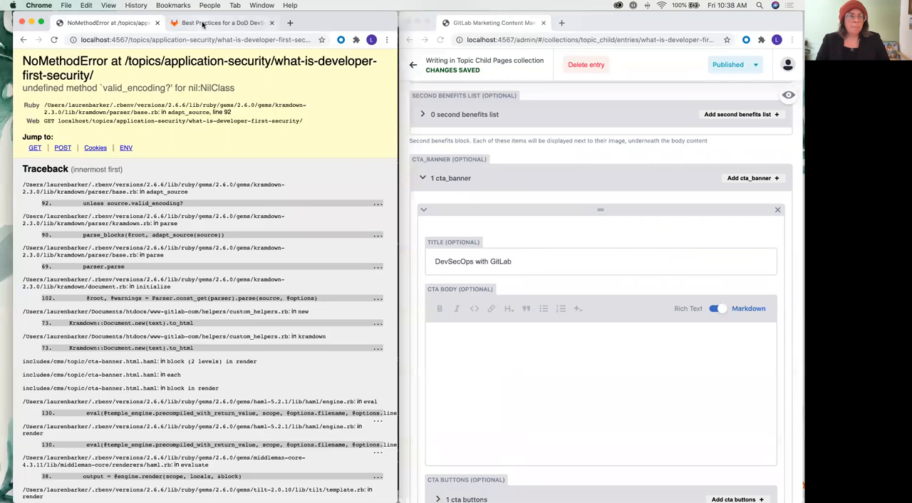
click(203, 23)
click(22, 40)
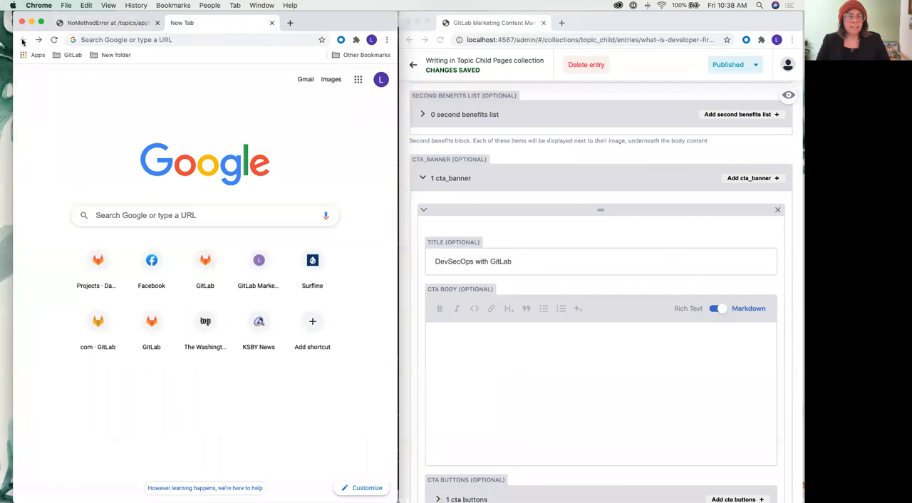
click(39, 40)
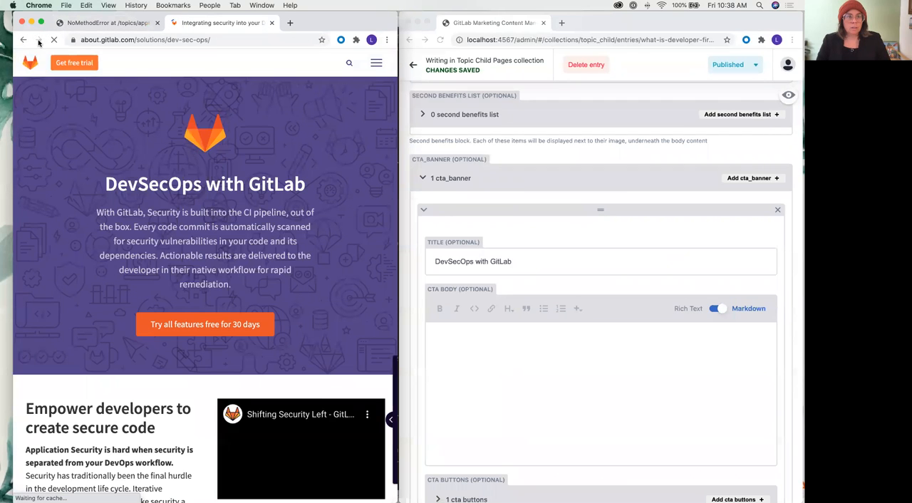
scroll(99, 152, down, 2)
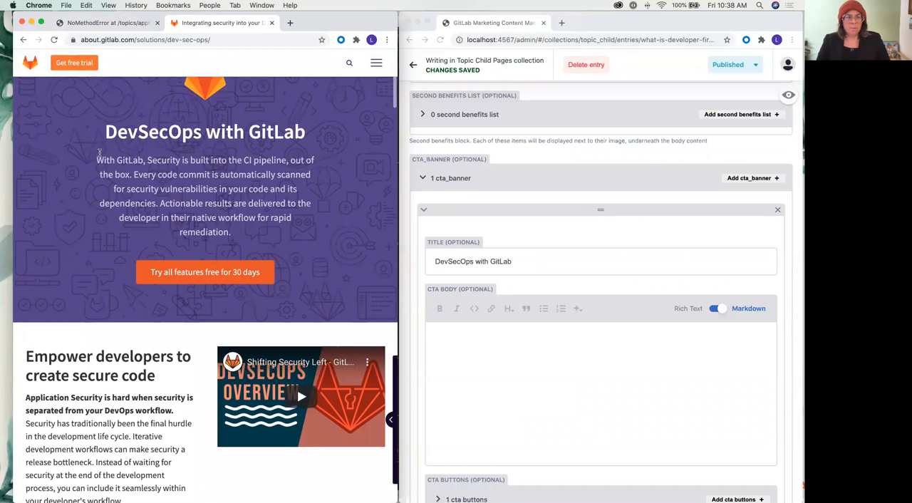
drag(99, 154, 158, 205)
key(ctrl+c)
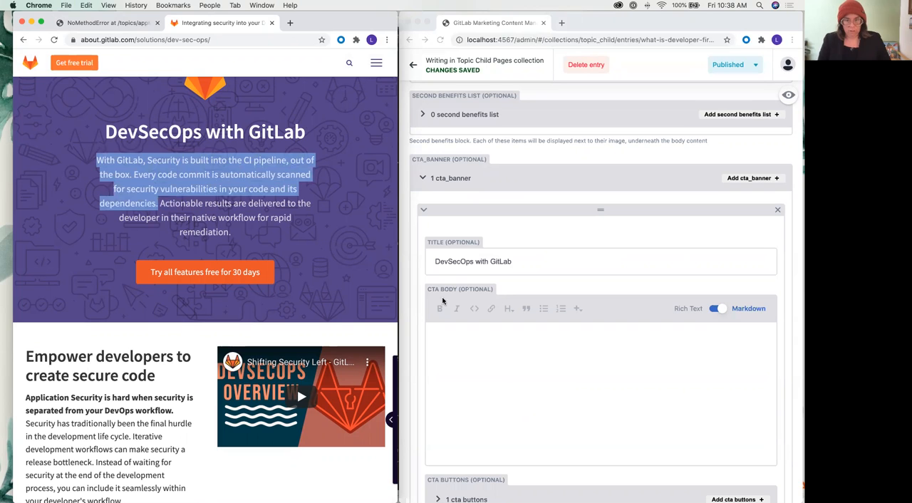
Paste the copied introduction into the CTA banner's body and publish the updated entry
click(519, 360)
key(ctrl+v)
scroll(490, 340, down, 1)
click(732, 74)
click(732, 89)
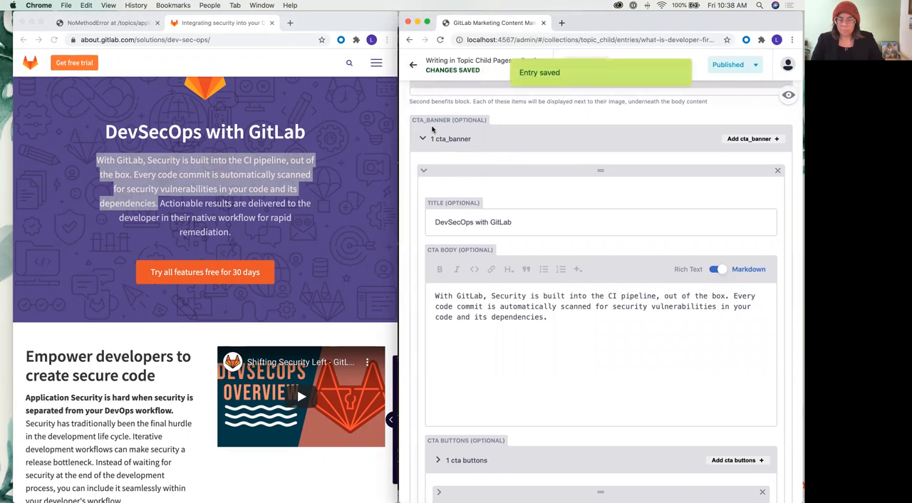
Return to the local developer-first security page, select the path in its address and review the error traceback
key(ctrl+Up)
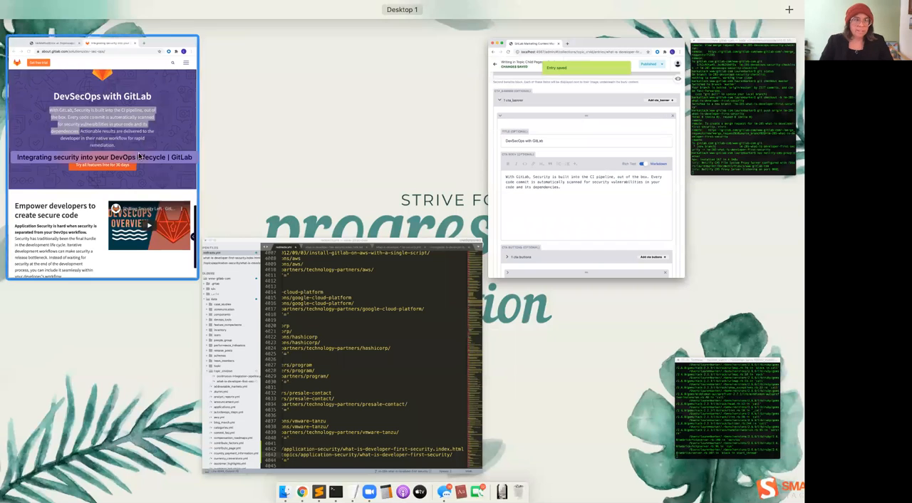
click(105, 21)
click(105, 22)
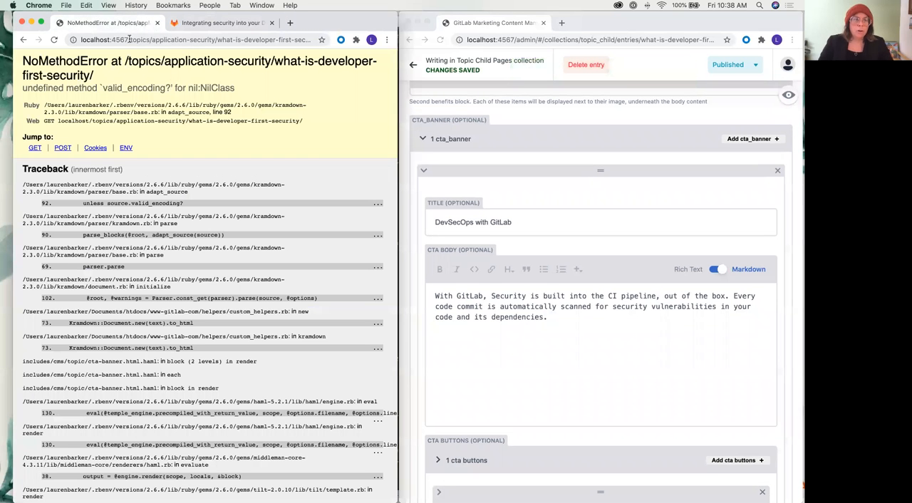
drag(128, 39, 366, 41)
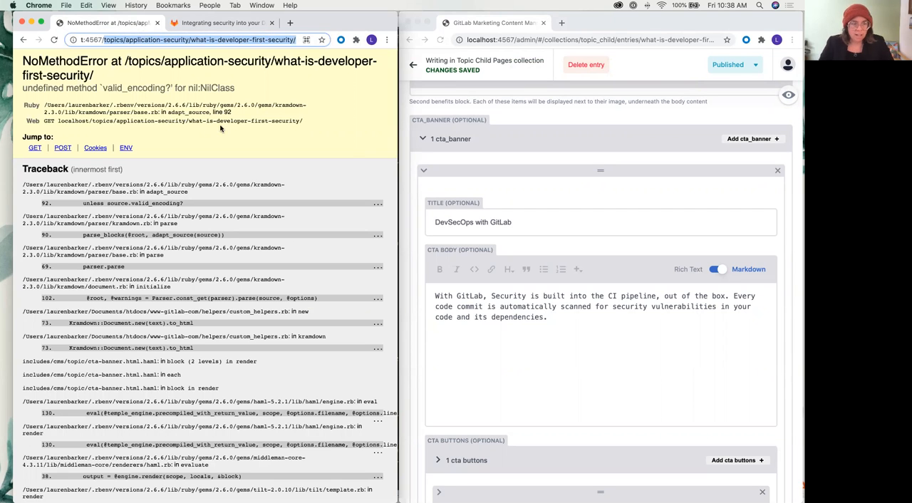
scroll(220, 128, down, 5)
scroll(221, 128, up, 5)
Switch to Sublime Text, open topic_detailed.html.haml from the marketing templates folder and locate its cta-banner partial line
key(ctrl+Up)
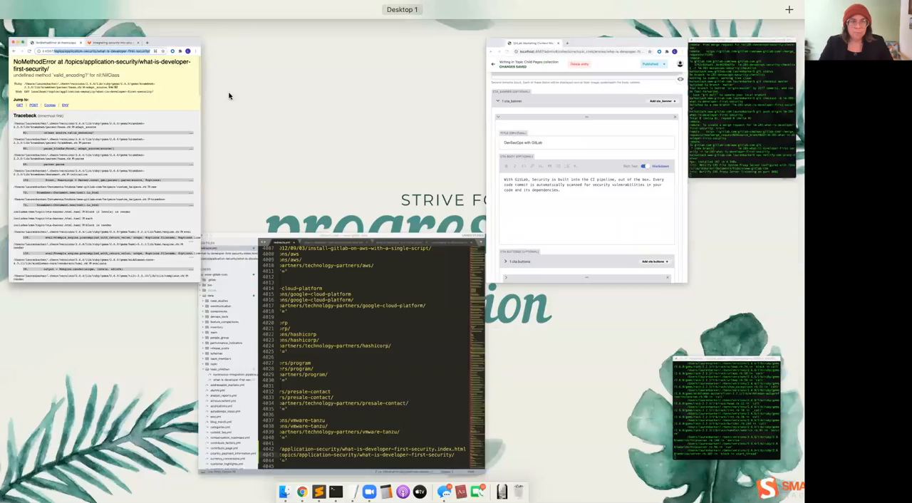
click(309, 316)
scroll(57, 189, left, 2)
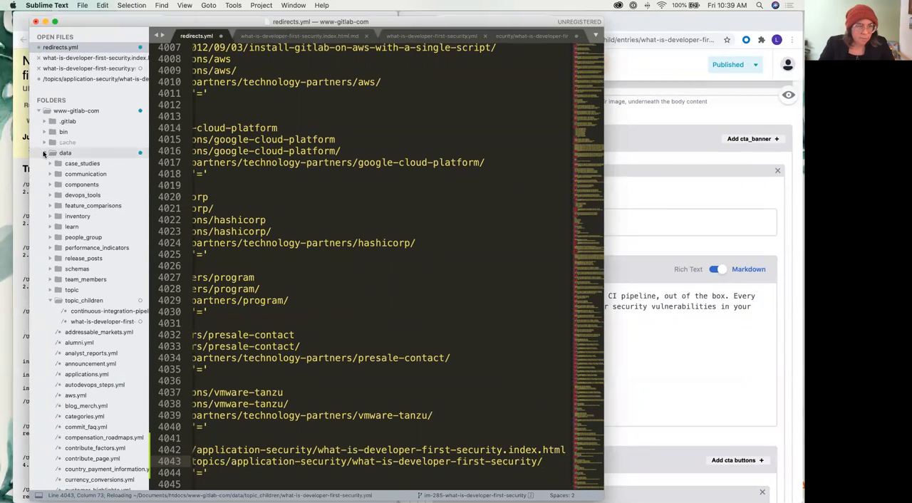
click(44, 154)
scroll(73, 263, down, 2)
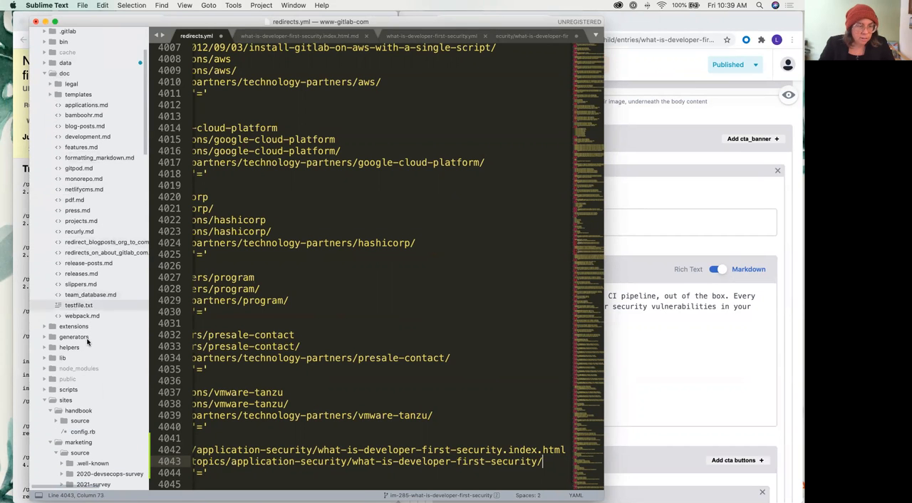
scroll(86, 323, down, 10)
scroll(86, 323, down, 20)
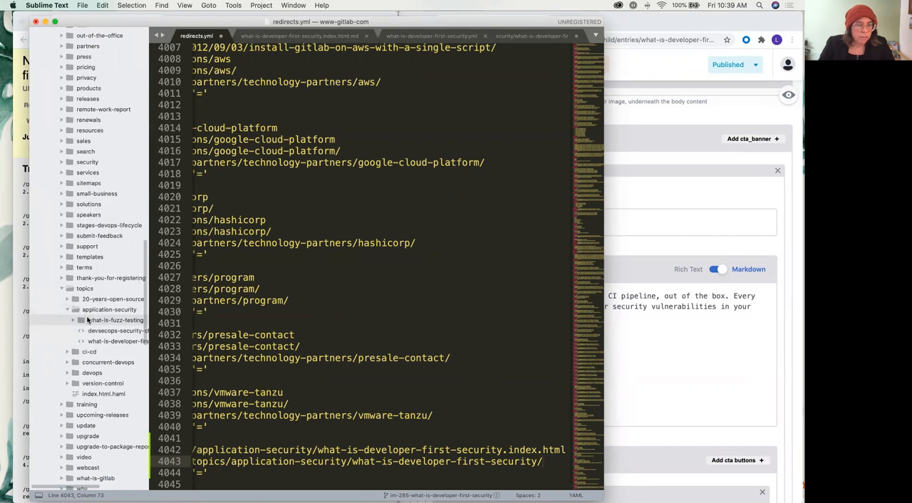
scroll(89, 319, up, 1)
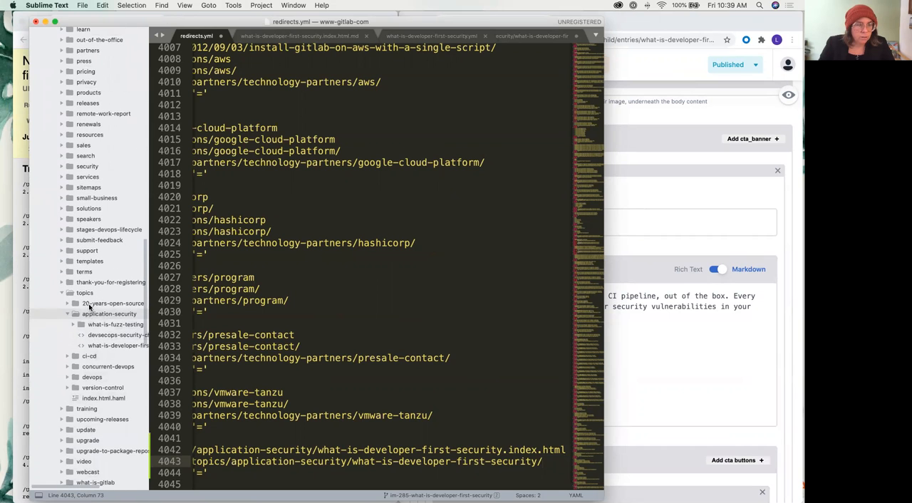
click(95, 262)
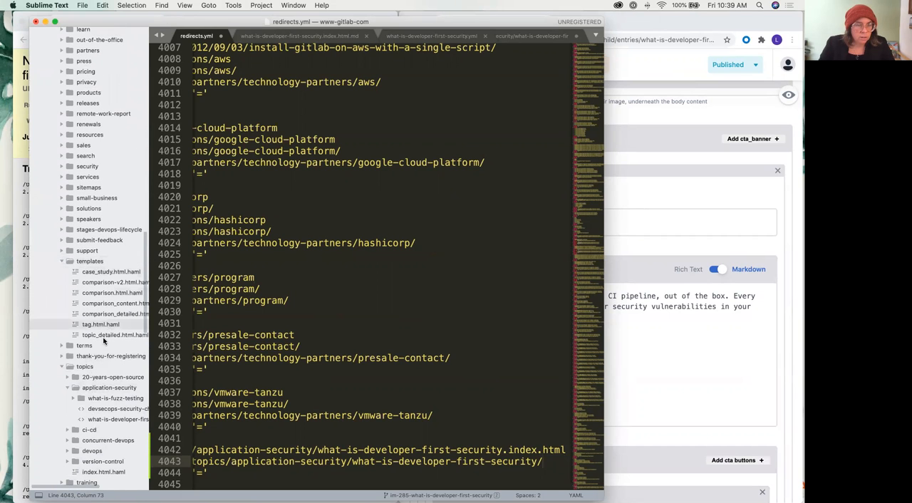
click(103, 335)
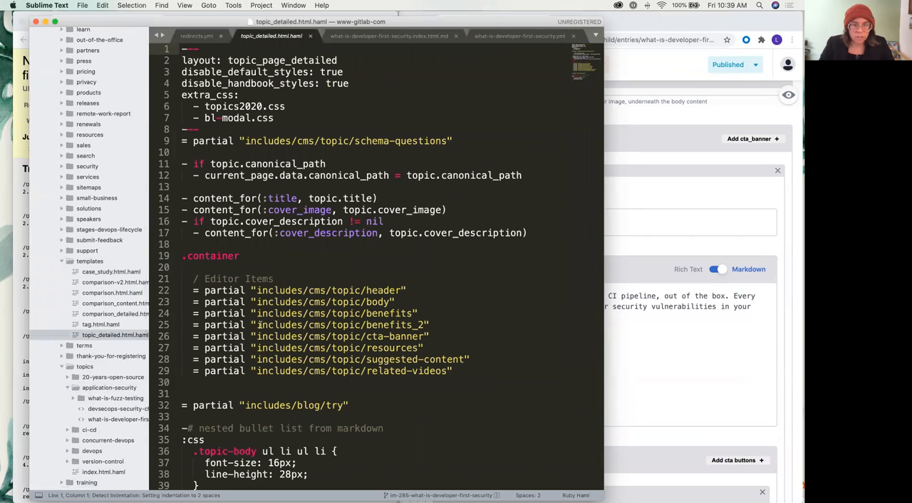
triple_click(404, 338)
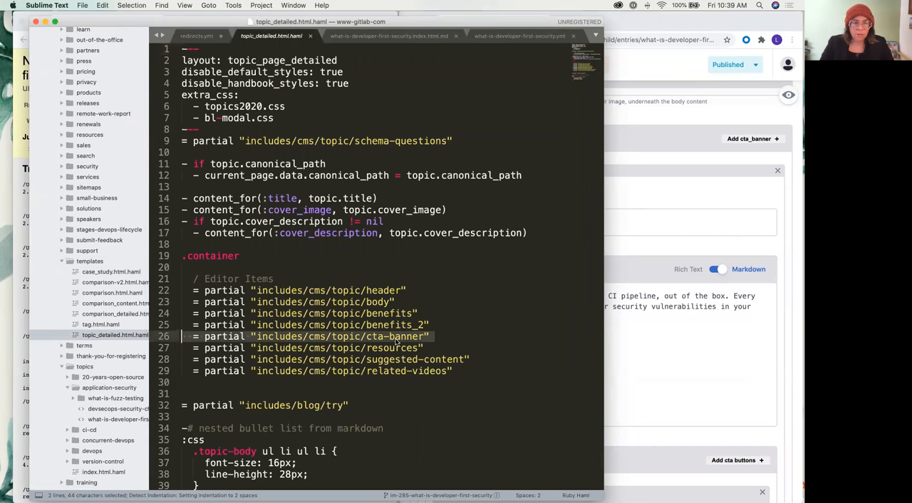
Open the cta-banner.html.haml partial from the marketing source's includes/cms/topic folder
scroll(66, 246, up, 4)
scroll(67, 246, up, 15)
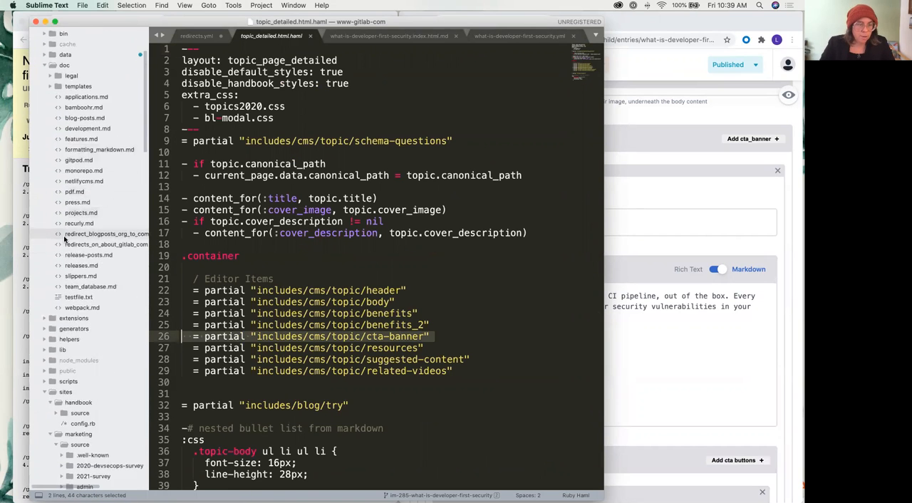
scroll(64, 240, down, 8)
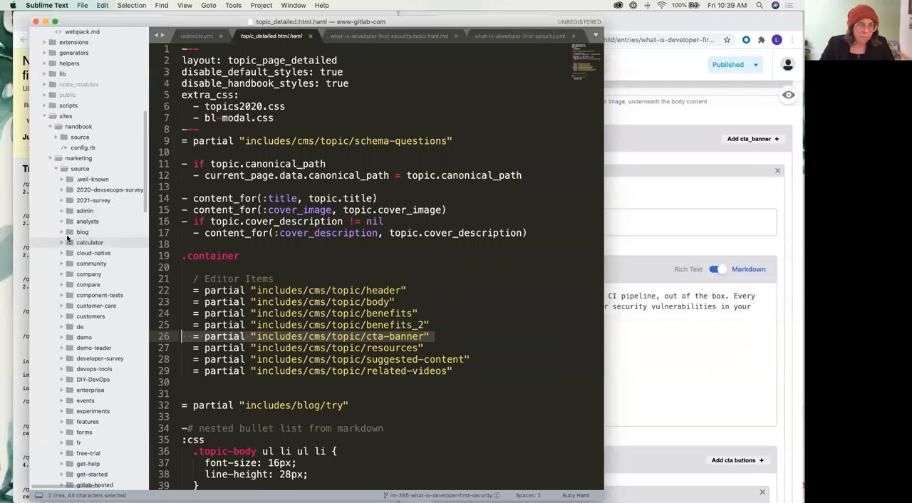
scroll(92, 298, down, 2)
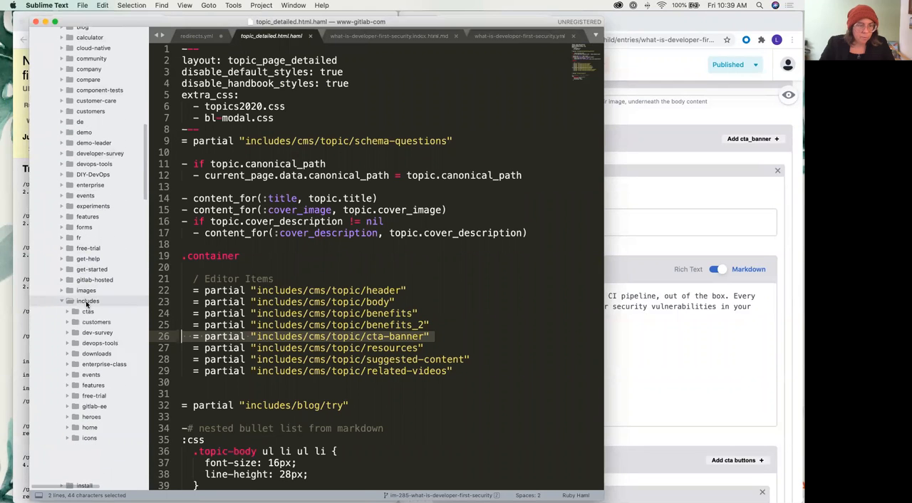
click(89, 301)
click(89, 344)
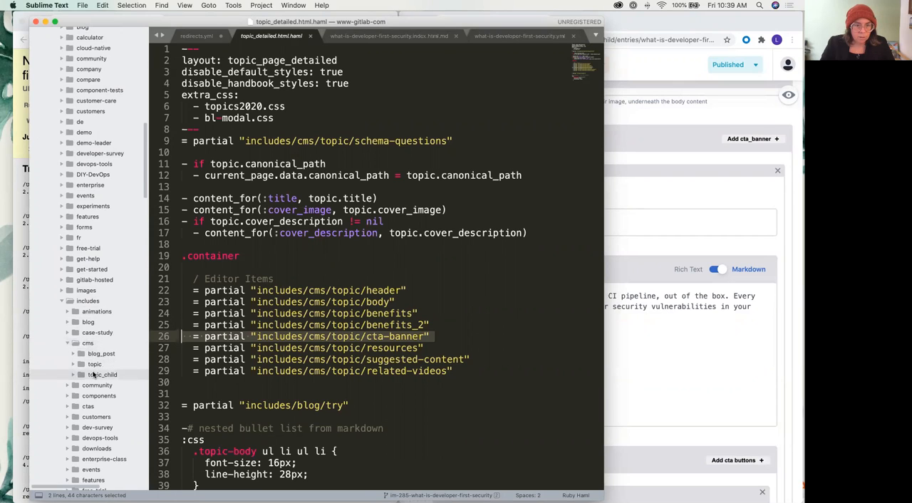
click(72, 367)
scroll(85, 385, down, 1)
click(99, 380)
scroll(99, 385, up, 1)
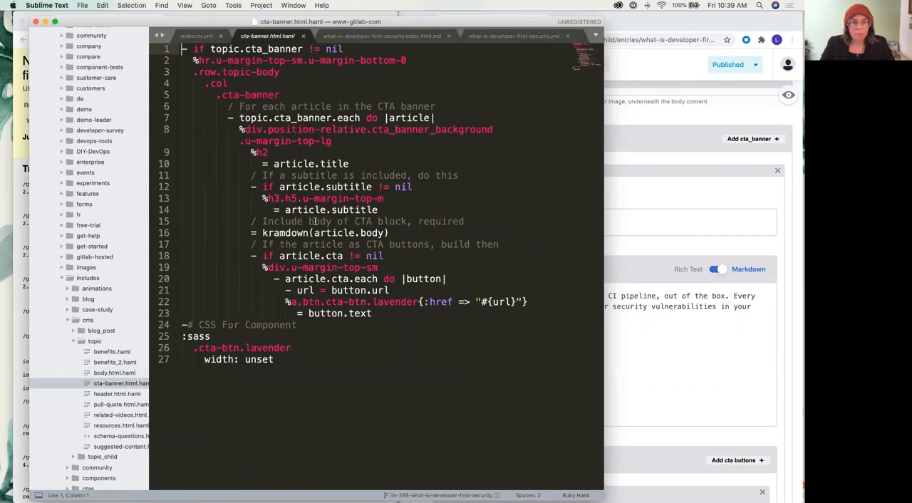
Examine how the cta-banner partial checks article.subtitle for nil compared with its handling of article.body
drag(251, 186, 428, 188)
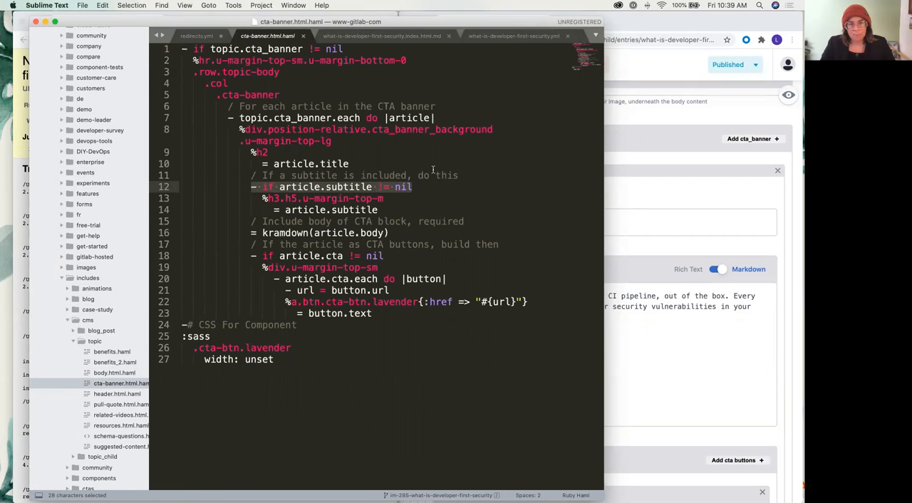
key(super+c)
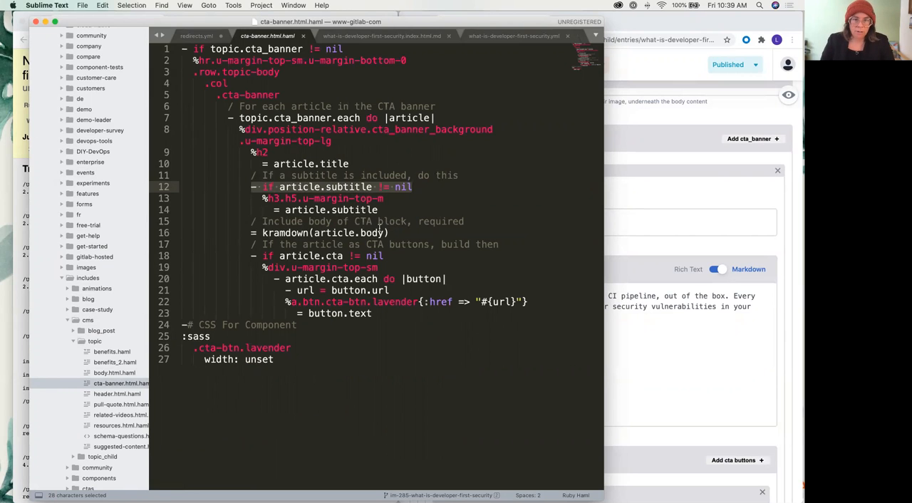
mouse_move(361, 231)
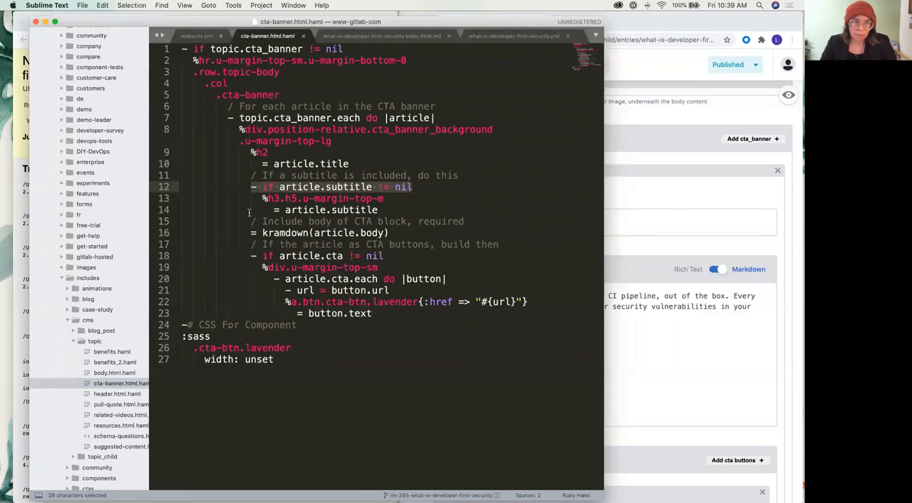
Reload the local developer-first security page in Chrome and check the Middleman server output in Terminal
click(25, 157)
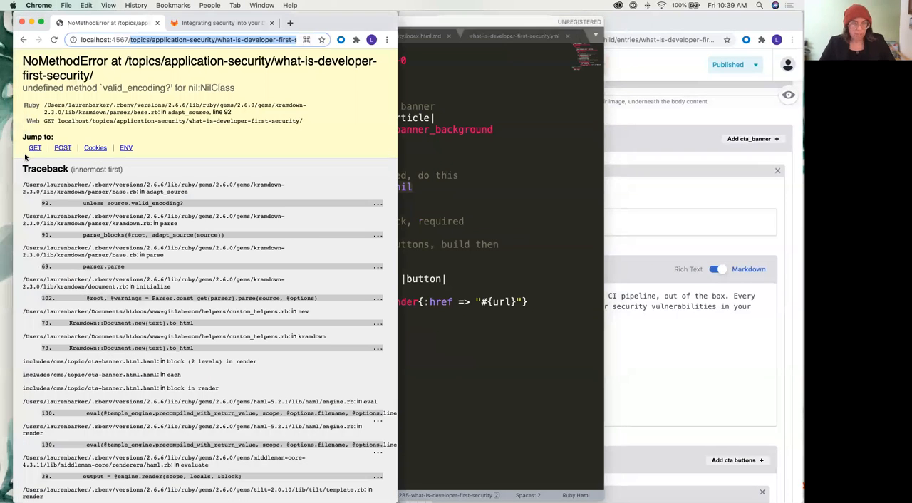
key(Return)
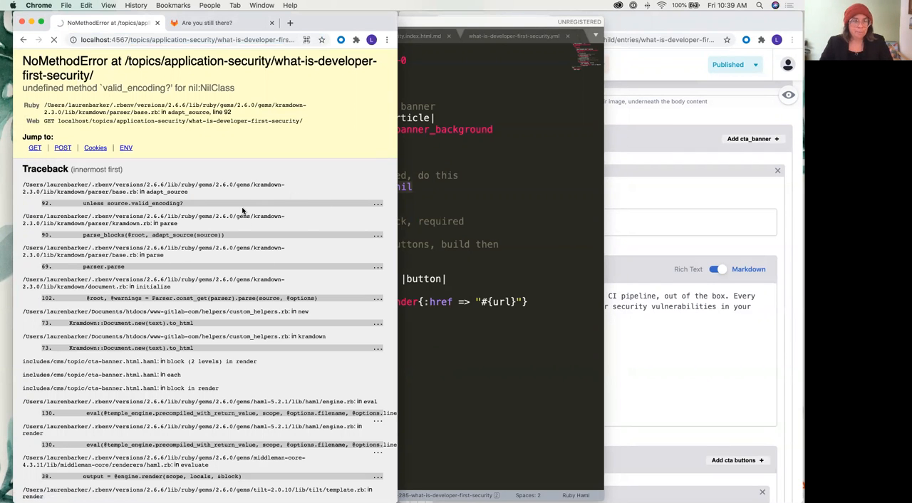
scroll(222, 113, down, 1)
scroll(221, 112, up, 1)
key(ctrl+Up)
click(691, 433)
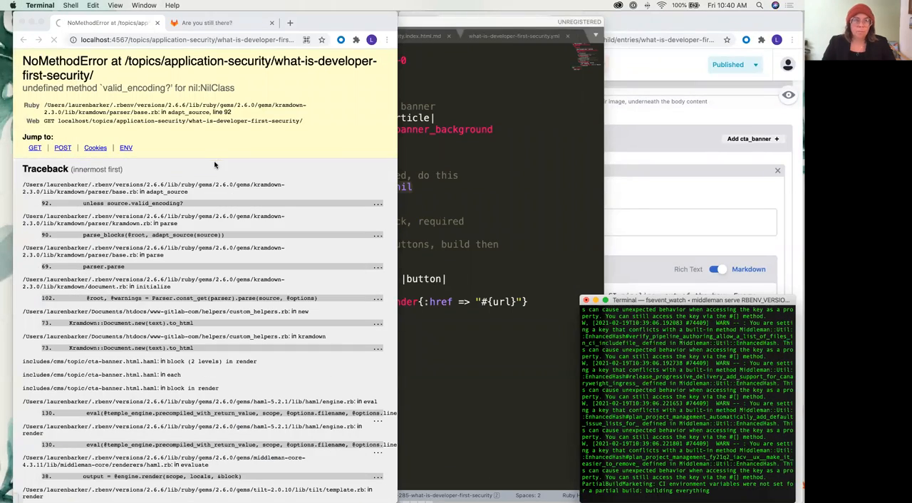
Close the GitLab DevSecOps solutions page in Chrome, keeping the local page open
click(191, 129)
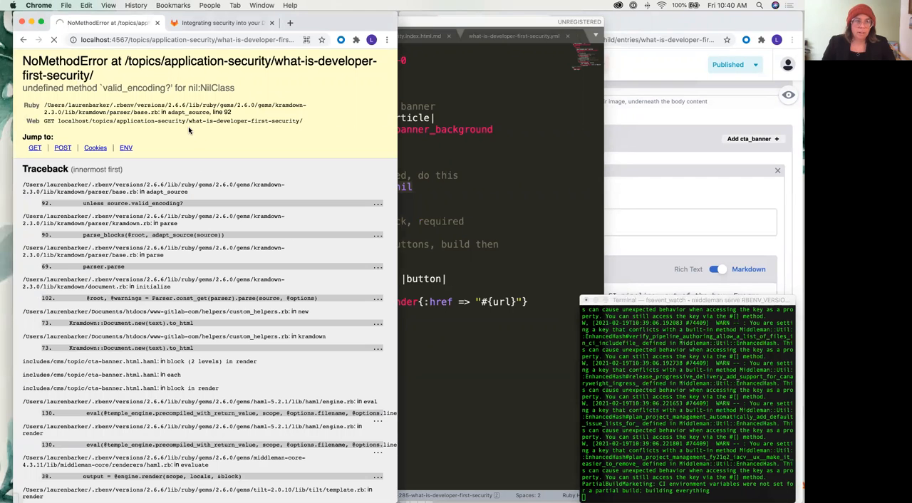
click(210, 24)
click(272, 24)
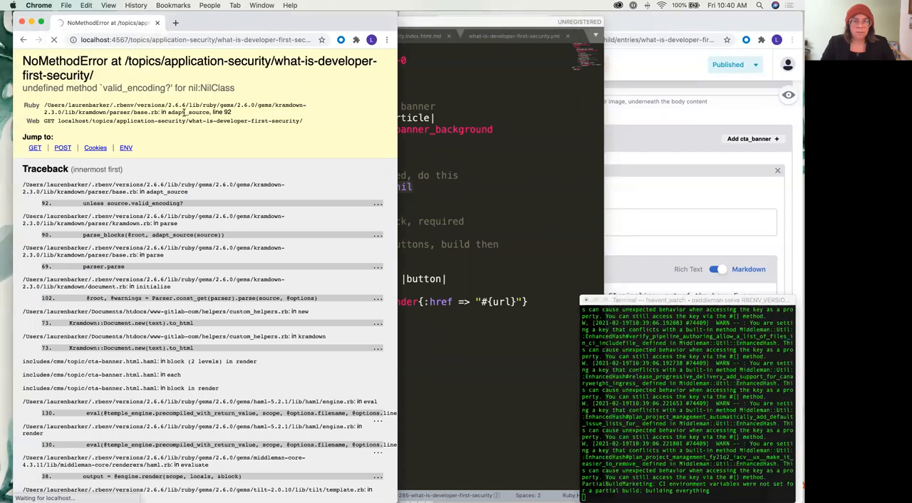
Return the content manager to the Topic Child Pages list and widen the browser window showing the developer-first security page
click(624, 118)
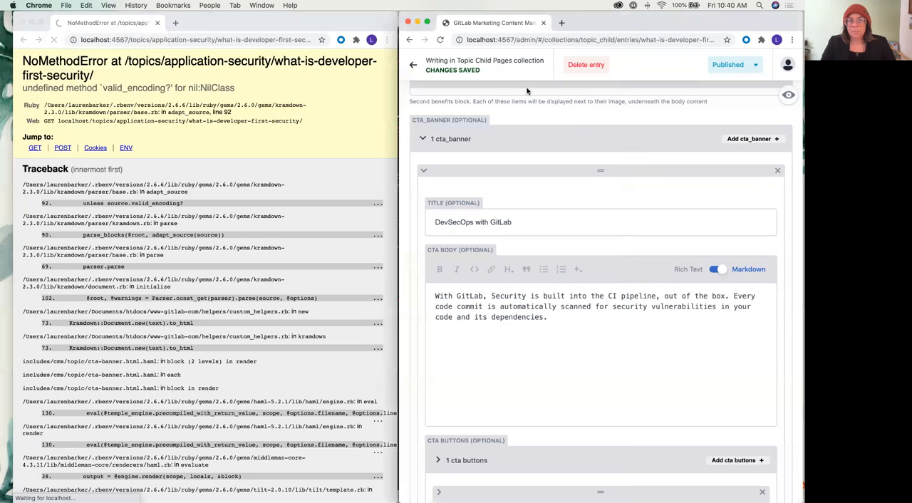
click(413, 66)
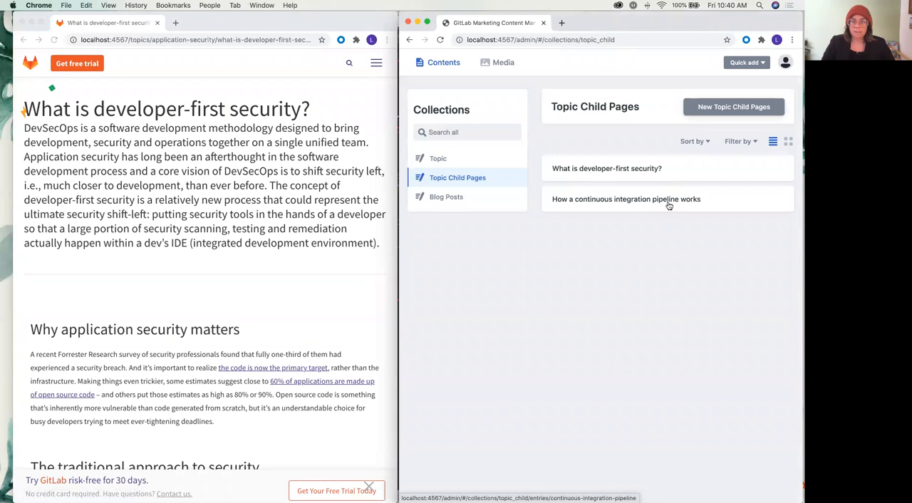
click(286, 152)
drag(397, 57, 686, 56)
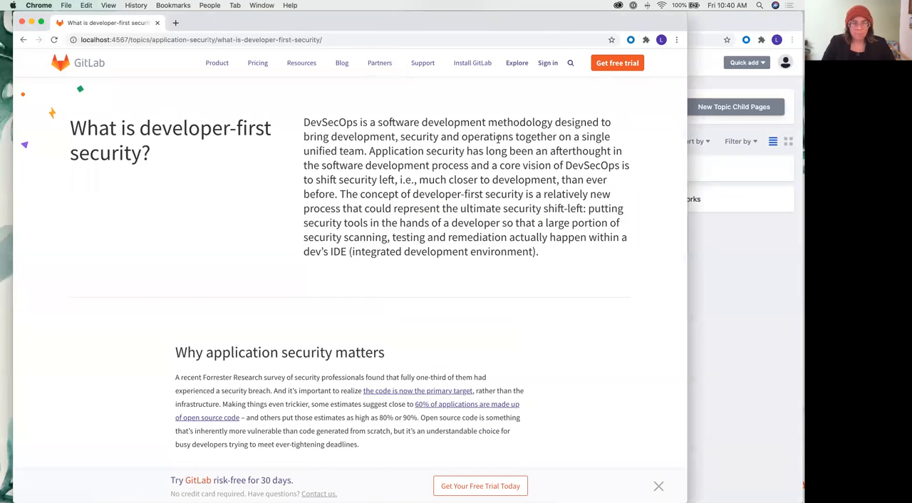
Review the migrated local developer-first security page from its heading through the DevSecOps banner and resource links
scroll(497, 139, down, 1)
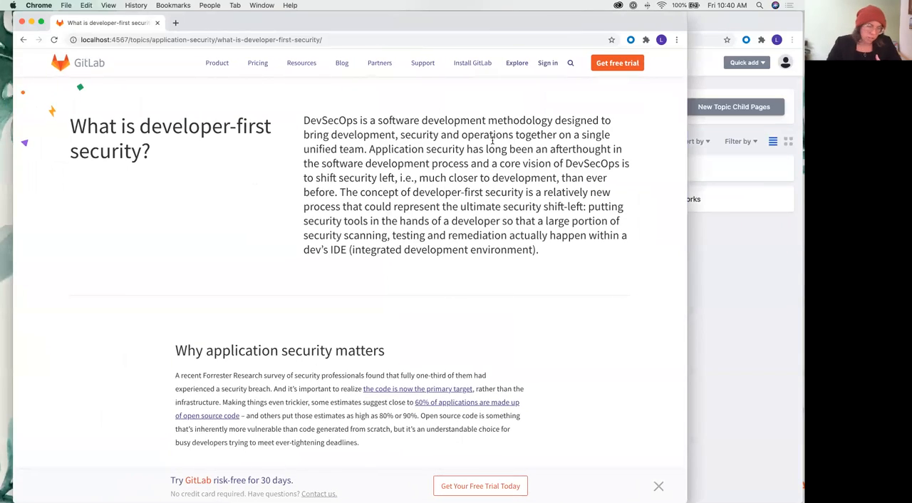
scroll(491, 140, down, 10)
scroll(490, 137, down, 10)
scroll(487, 116, down, 1)
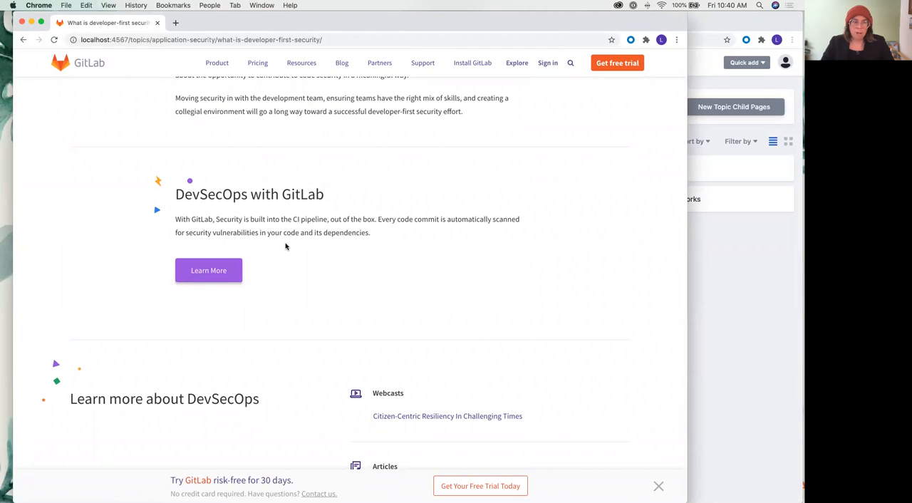
scroll(214, 292, down, 4)
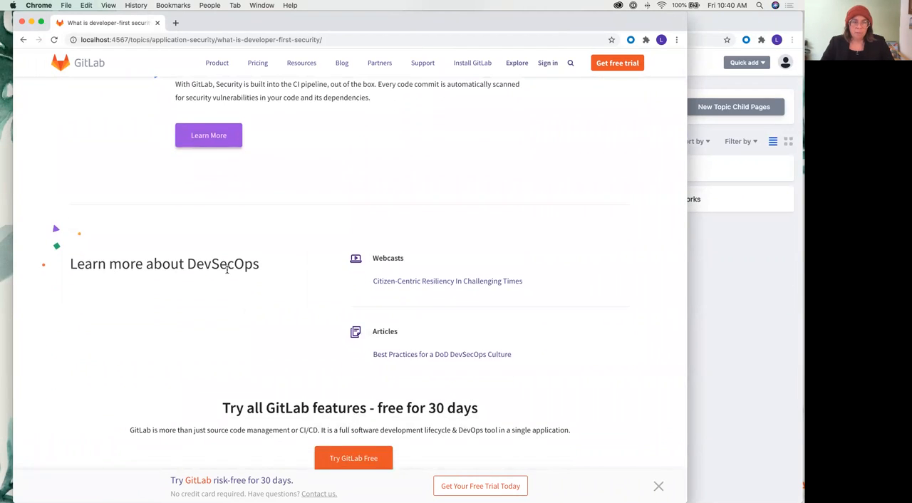
scroll(353, 308, down, 1)
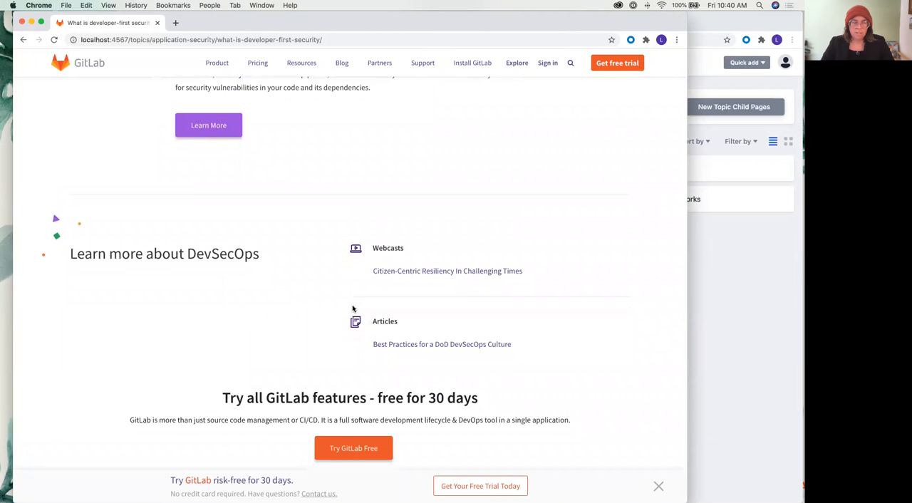
scroll(352, 308, up, 20)
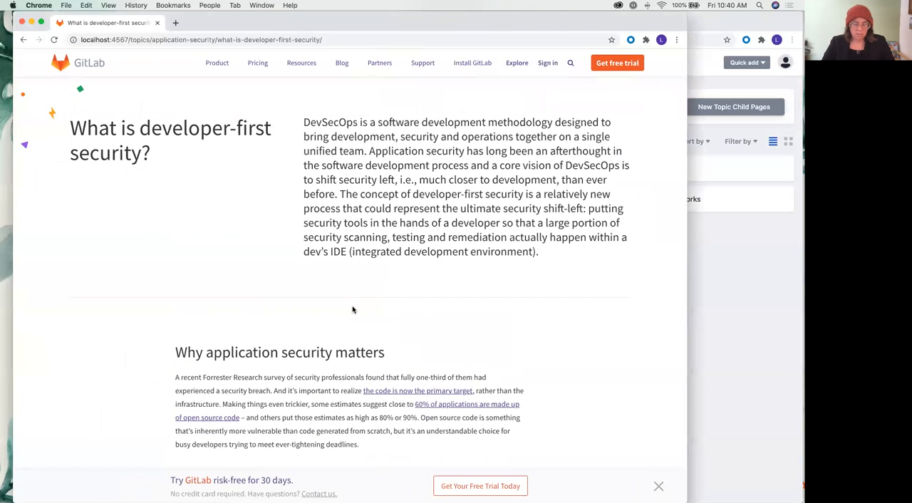
Bring the Netlify CMS proxy Terminal forward and review the old what-is-developer-first-security.index.html page in Chrome down to its resource links
key(ctrl+Up)
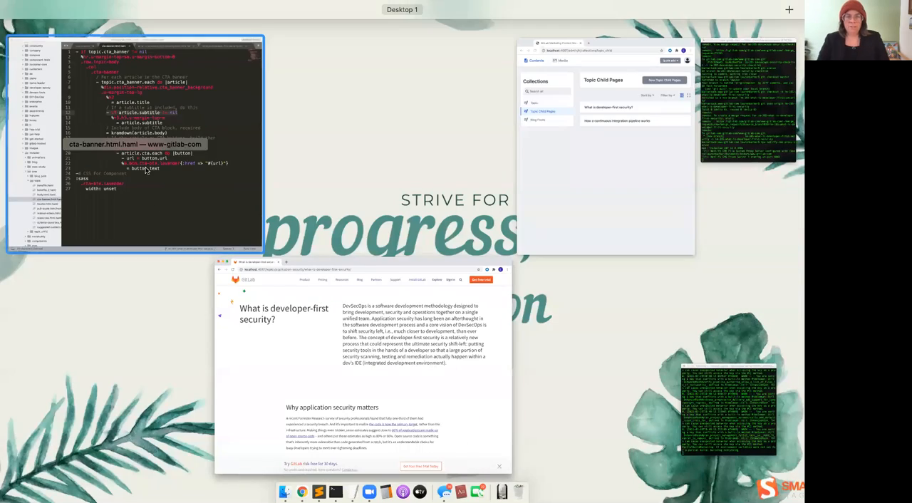
click(739, 135)
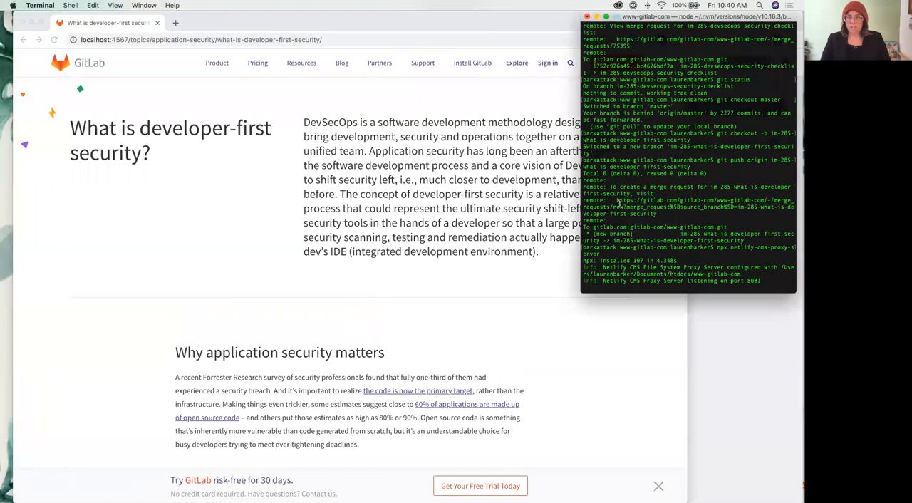
click(215, 97)
click(23, 40)
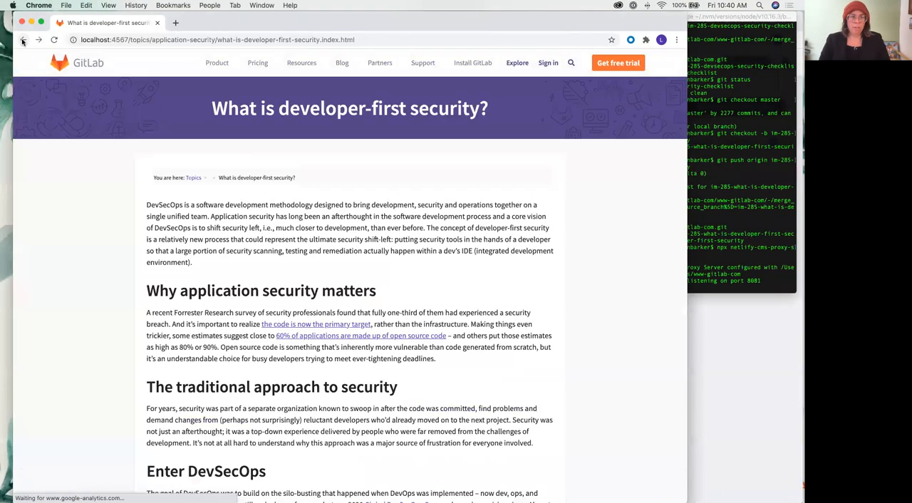
scroll(322, 161, down, 9)
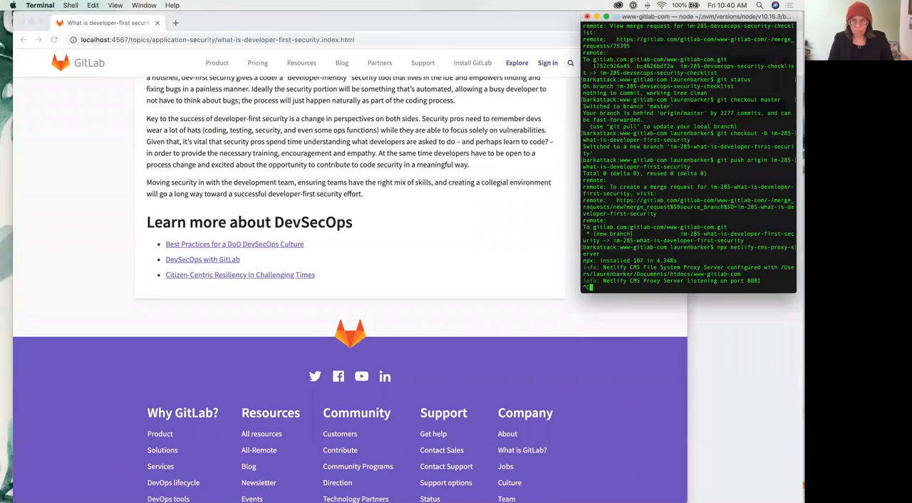
With the Netlify CMS proxy server stopped in Terminal, check the git status and stage all changes
text(atus)
key(Return)
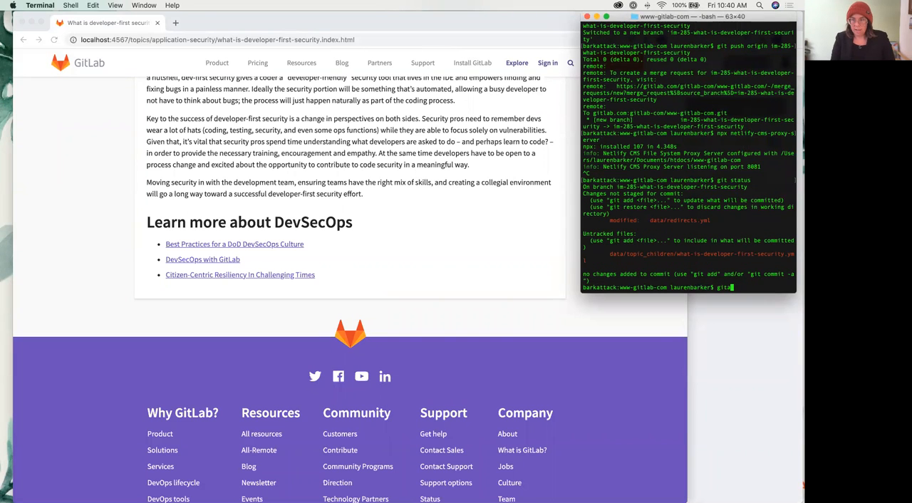
text(git add .)
key(Return)
Commit the staged changes with the message "migrate child topic page What is developer-first security?", copying the title from the old page
text(git commit 0m)
key(BackSpace)
key(BackSpace)
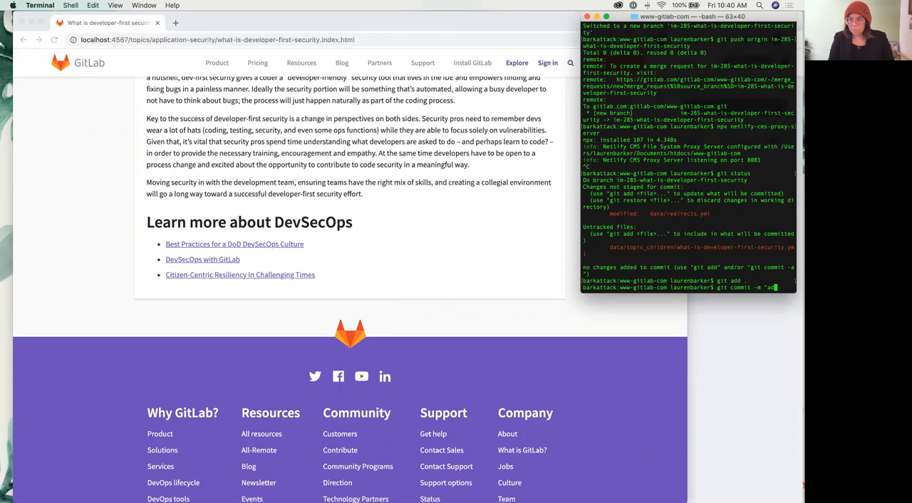
key(BackSpace)
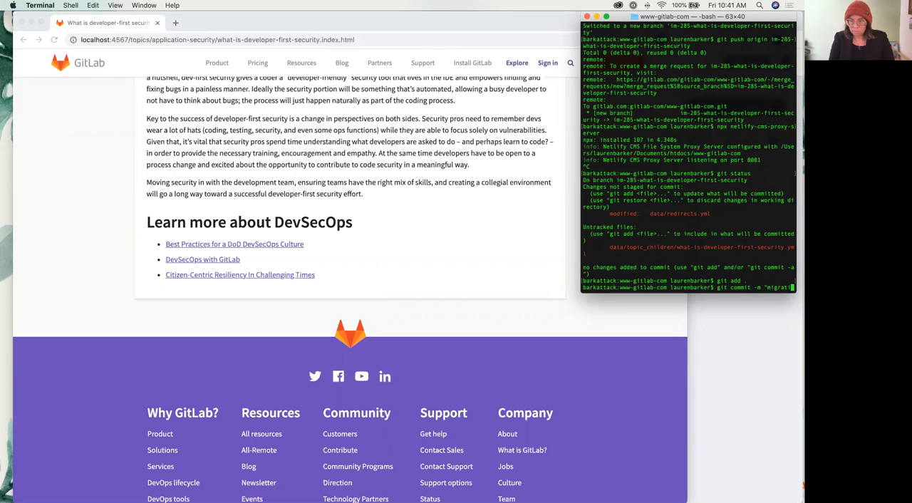
text(migrate child topic page)
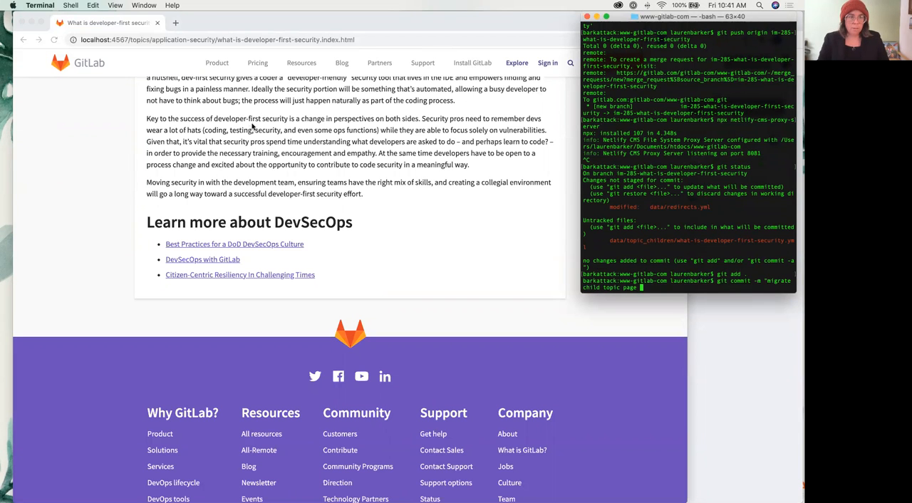
scroll(250, 142, up, 20)
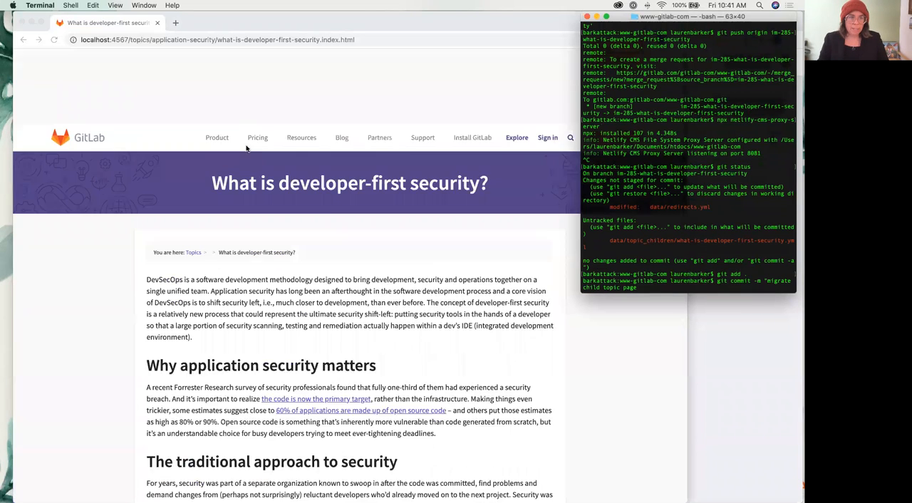
click(212, 105)
drag(213, 105, 511, 106)
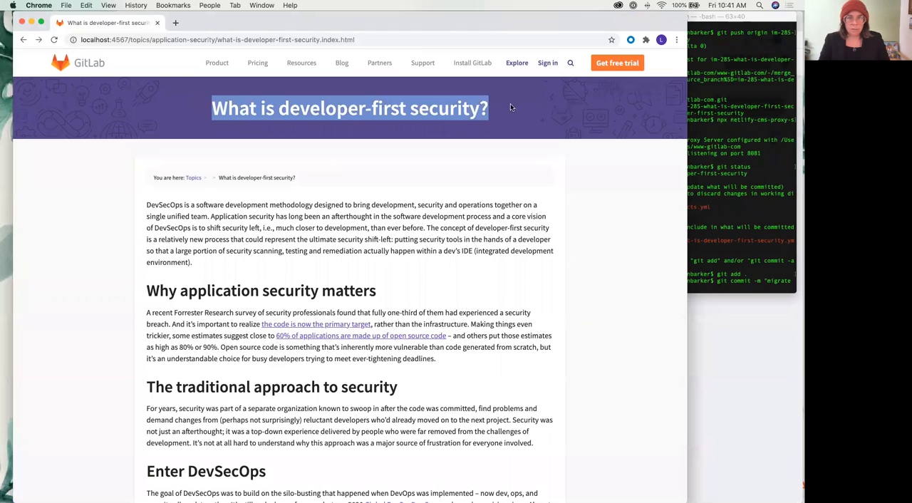
key(super+c)
click(750, 265)
key(super+v)
text(")
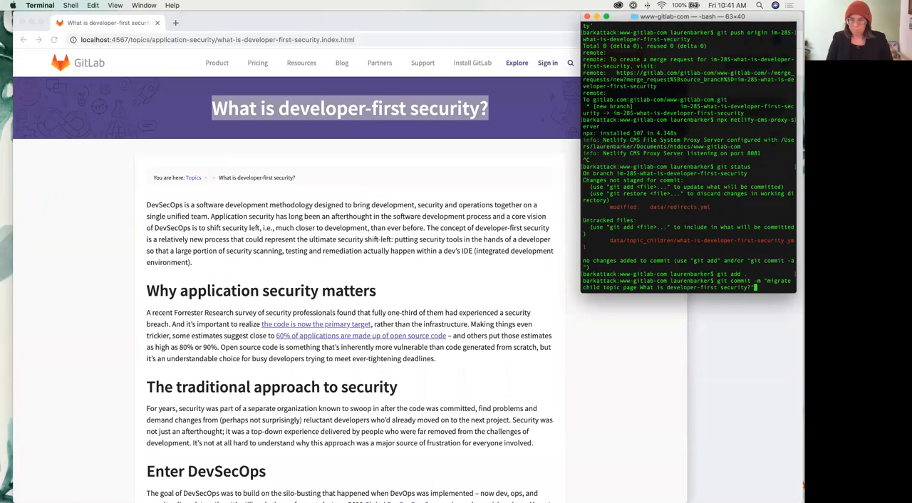
key(Return)
Push the commit to origin on the im-285-what-is-developer-first-security branch
text(git push origin)
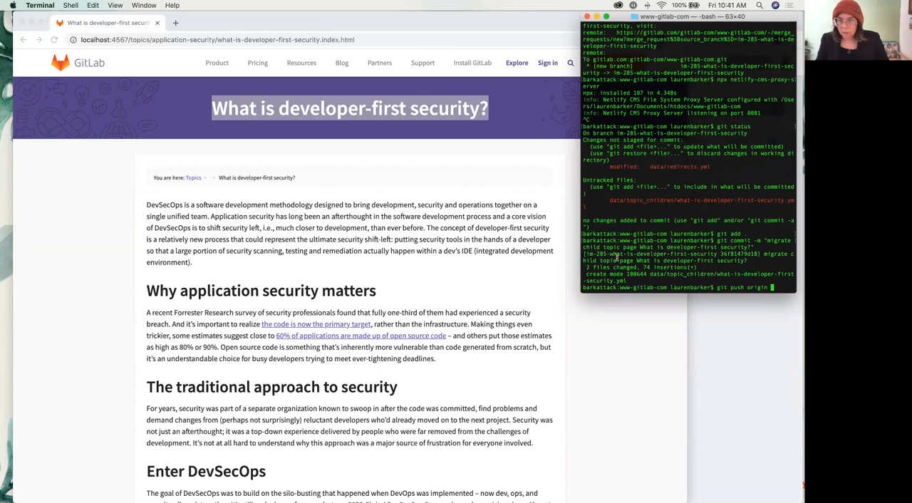
drag(588, 254, 721, 253)
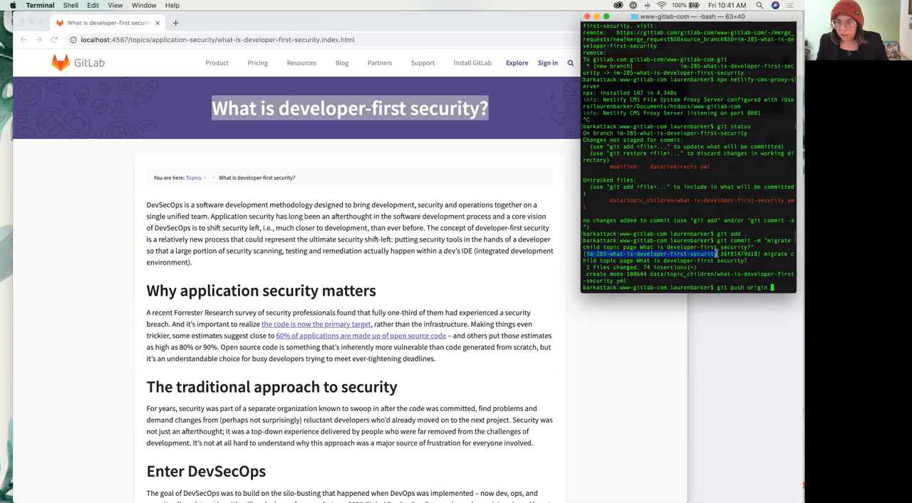
key(super+v)
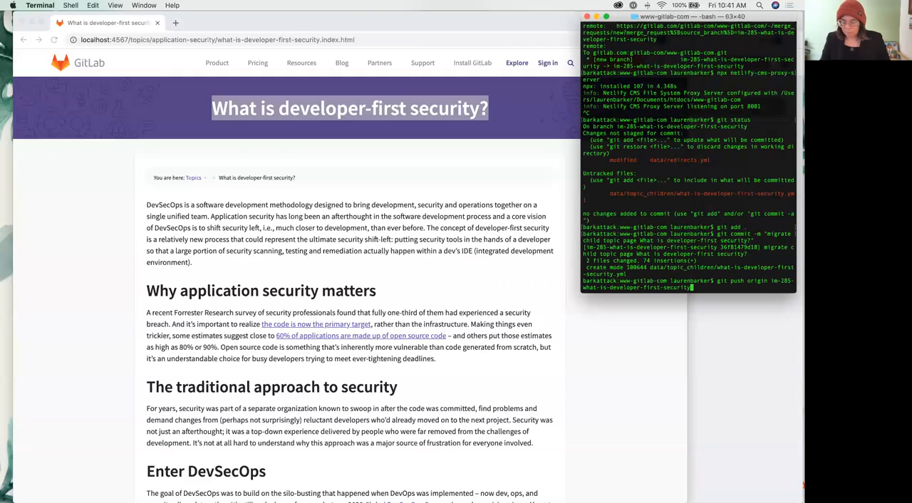
key(Return)
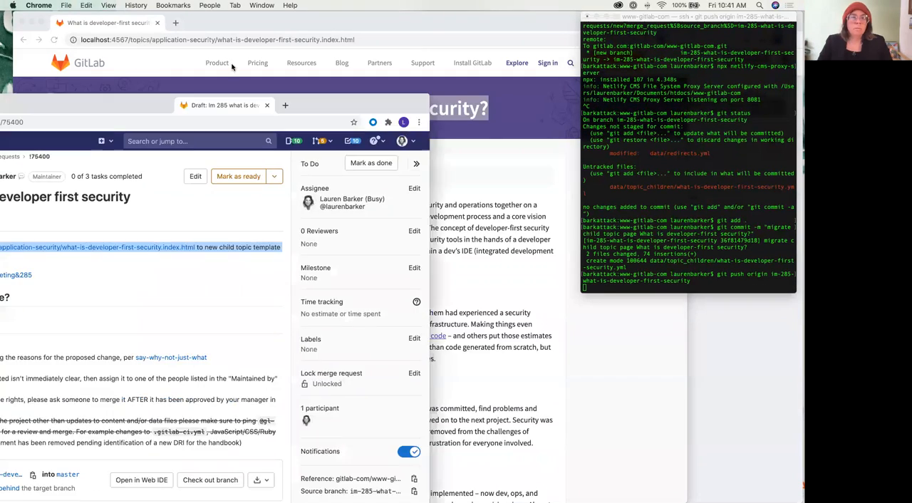
Check draft merge request 75400 and the push in Terminal, and open merge request 75395 from the Child Topic Pages migration epic
drag(213, 45, 223, 28)
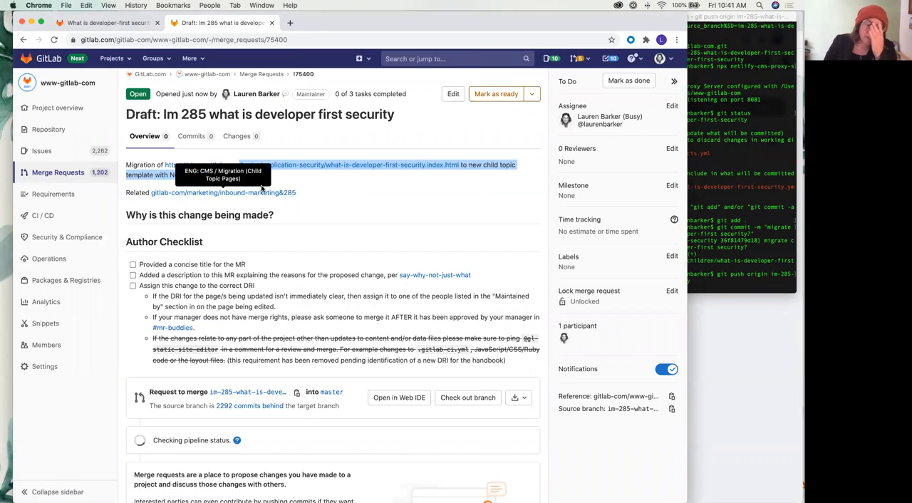
key(super+Tab)
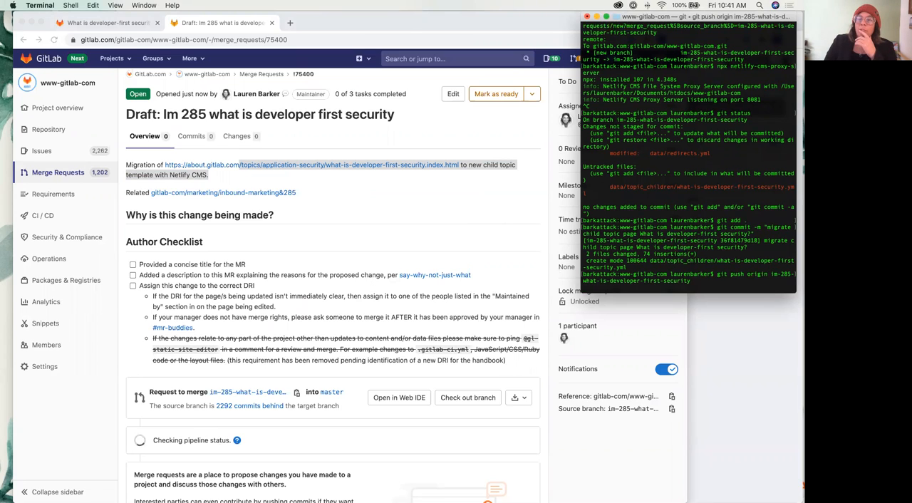
drag(713, 501, 477, 26)
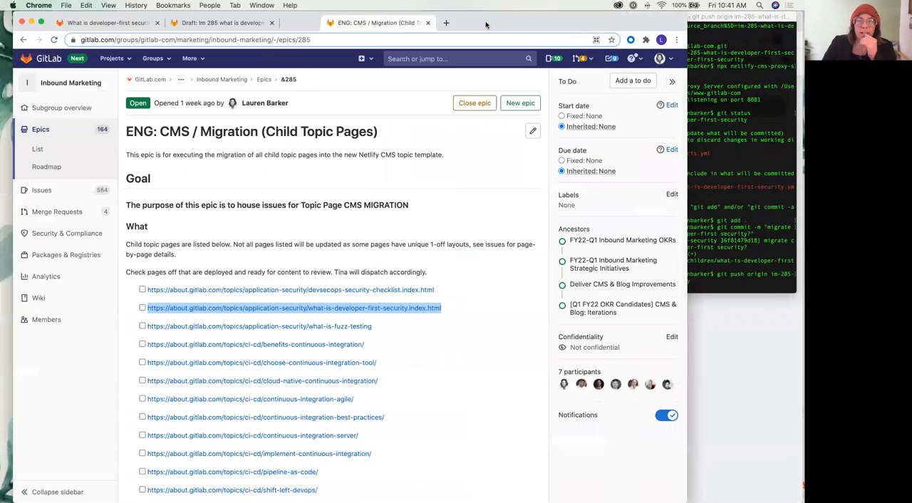
scroll(304, 189, down, 20)
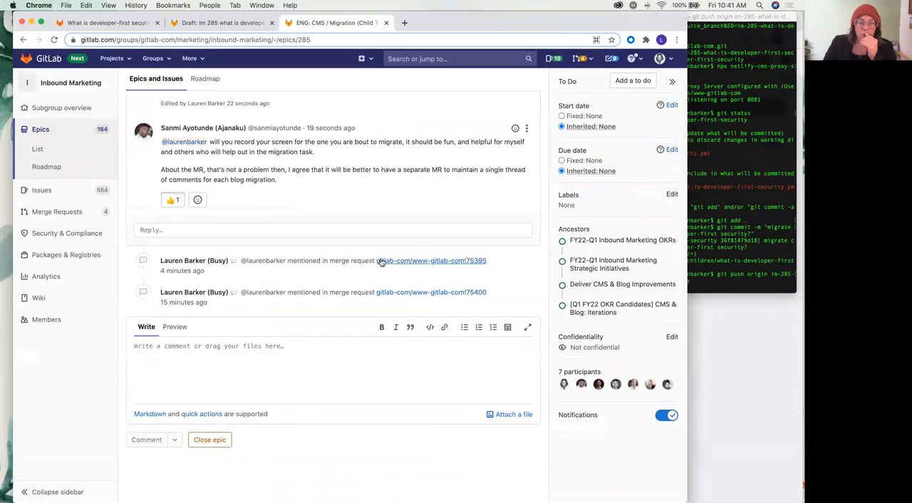
click(386, 259)
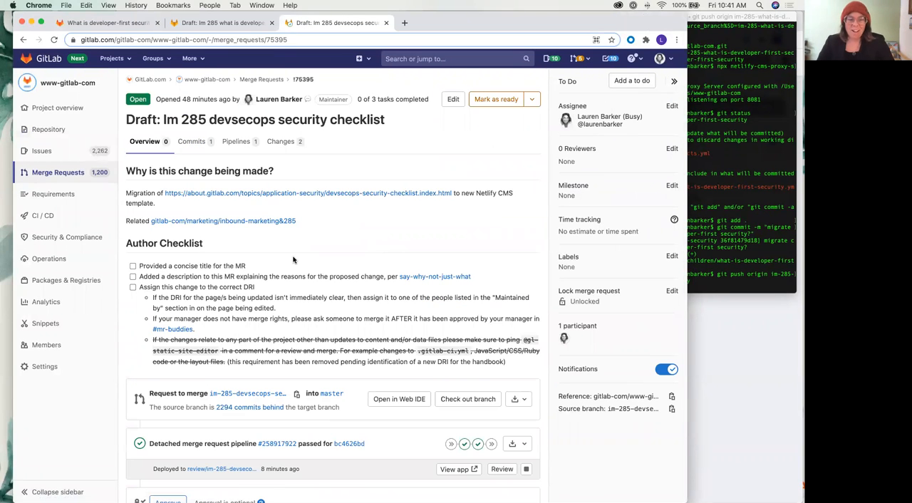
Run the manual apply-redirects review job in merge request 75395's pipeline and check its status
scroll(293, 259, down, 1)
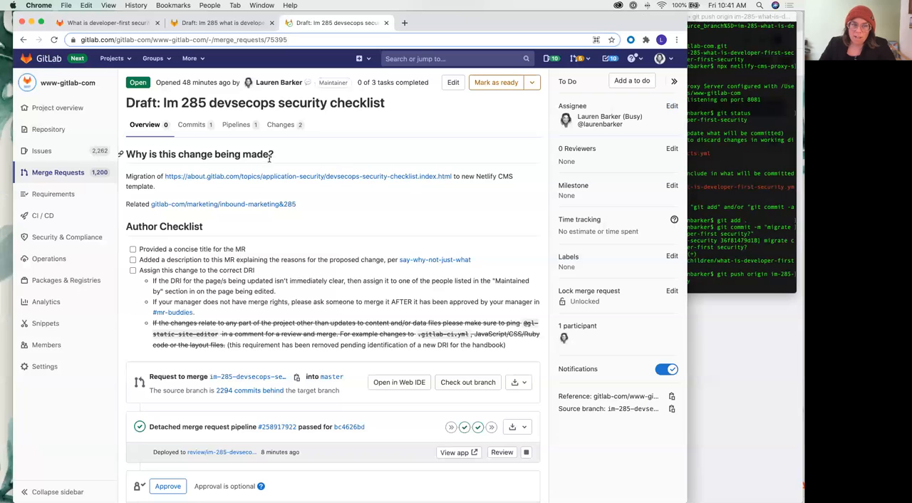
scroll(438, 298, down, 3)
click(464, 375)
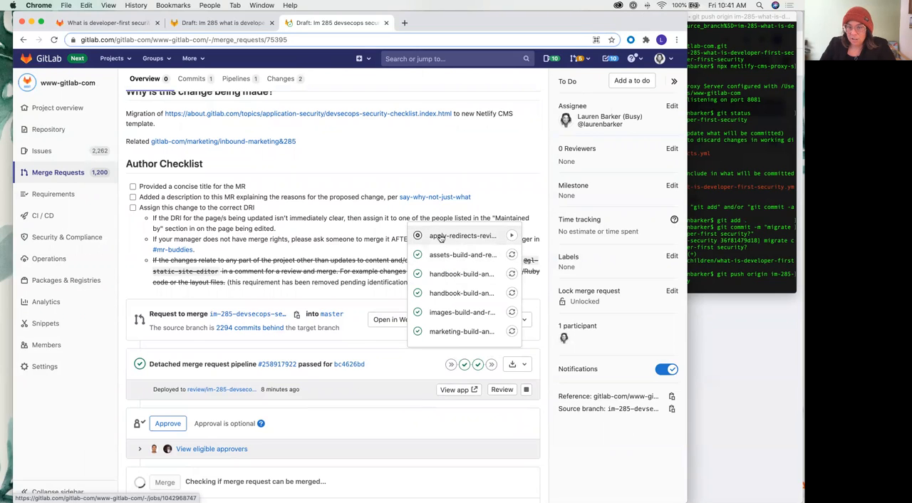
click(512, 236)
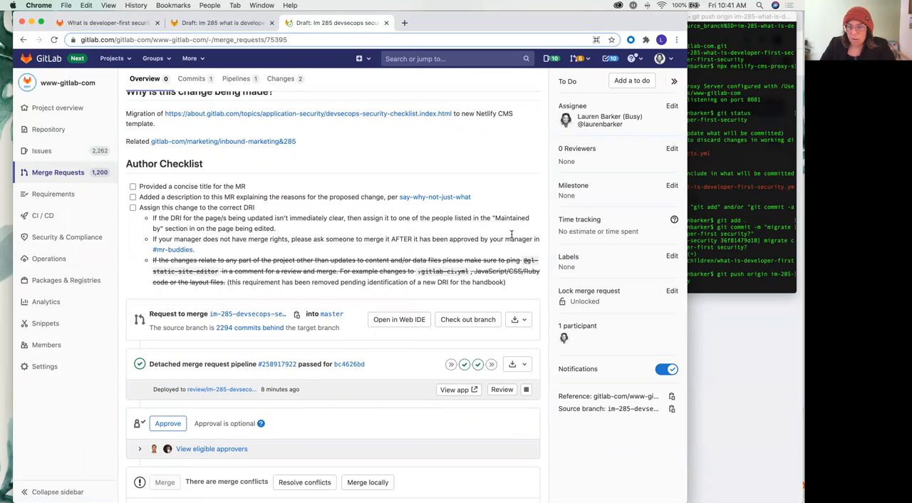
click(464, 364)
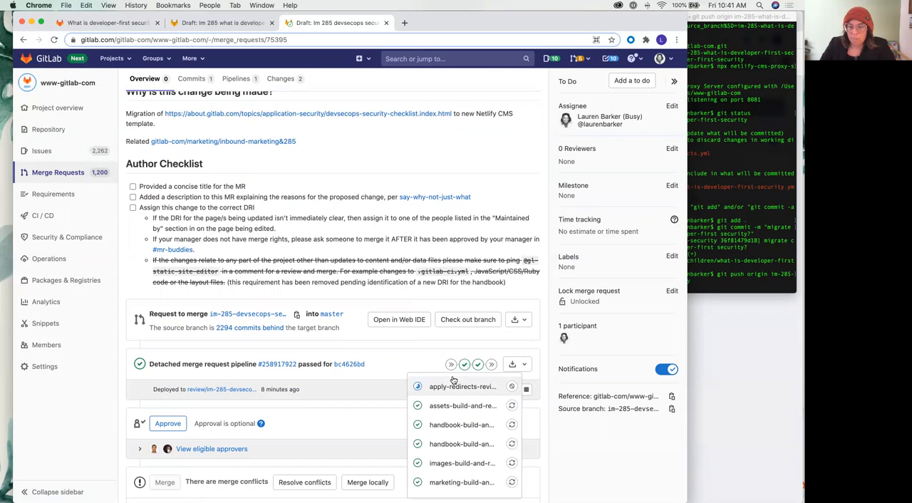